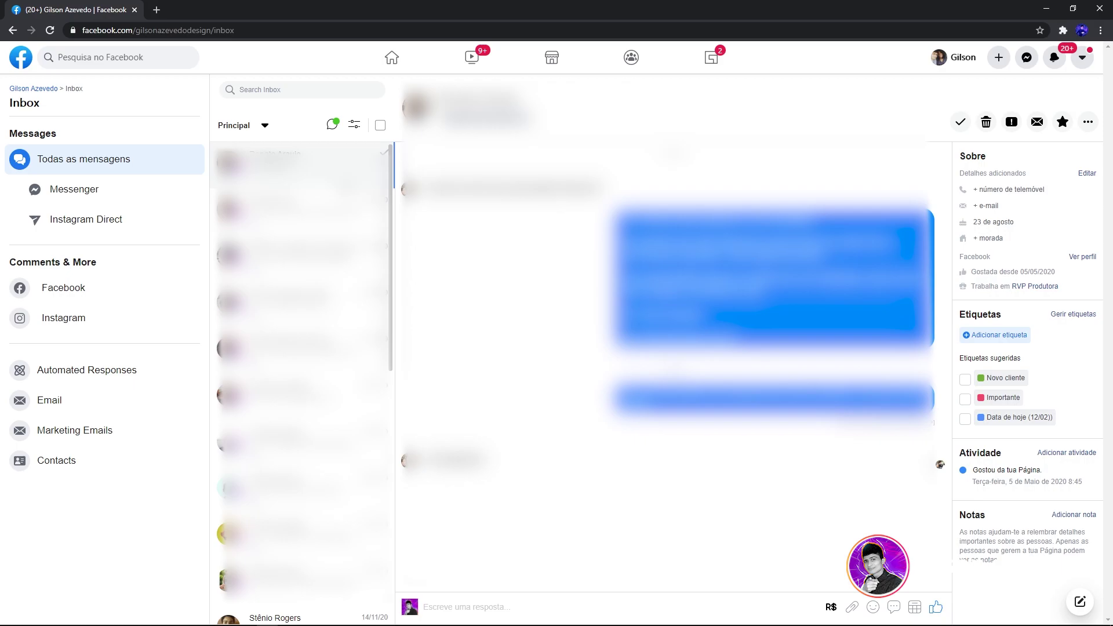
Examine the inbox's Messenger, Instagram Direct, Automated Responses and all-messages sections.
{"action": "left_click", "coordinate": [93, 194]}
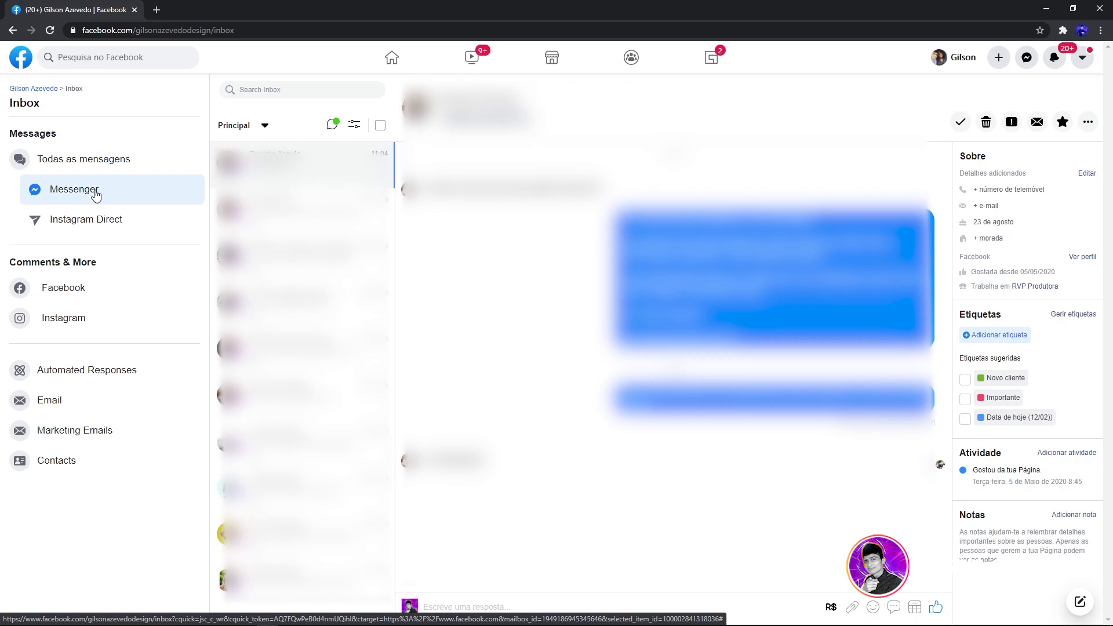
{"action": "left_click", "coordinate": [116, 222]}
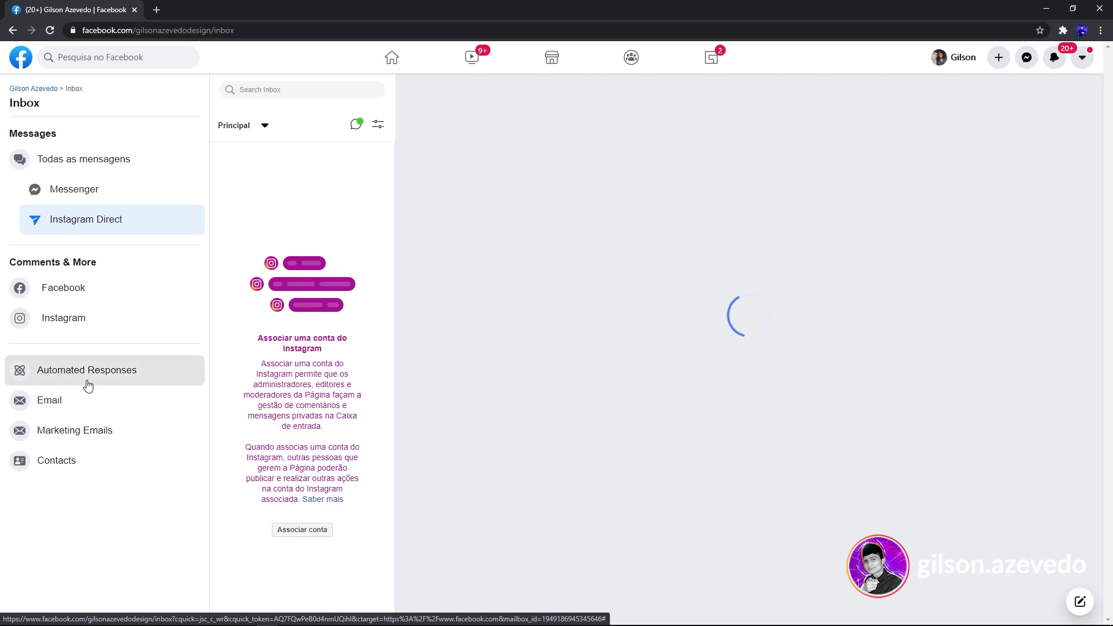
{"action": "left_click", "coordinate": [53, 376]}
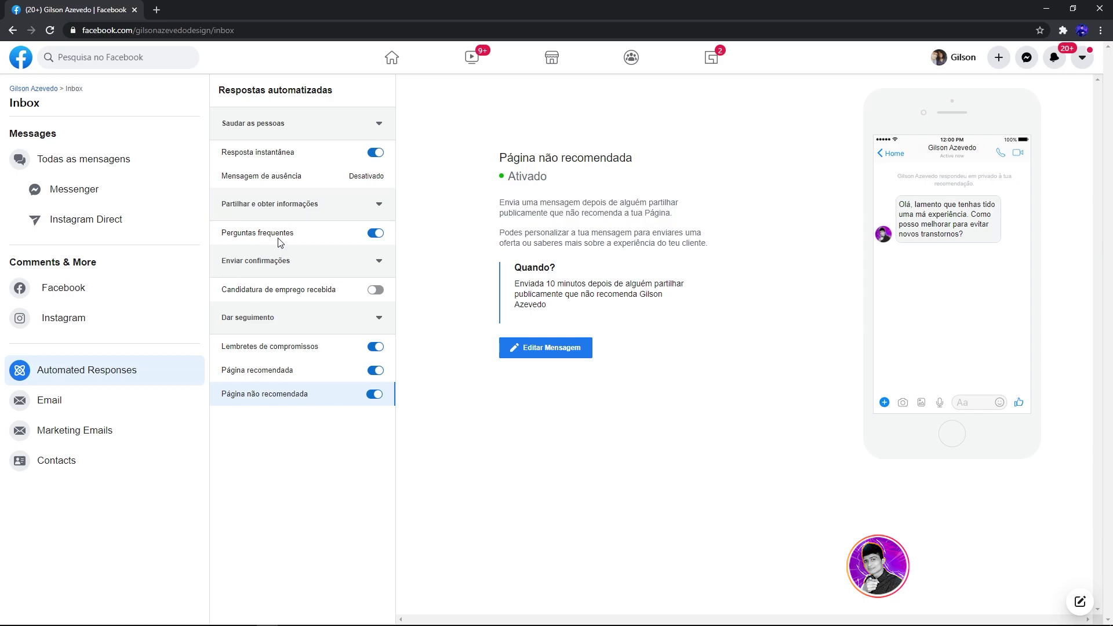
{"action": "left_click", "coordinate": [96, 232]}
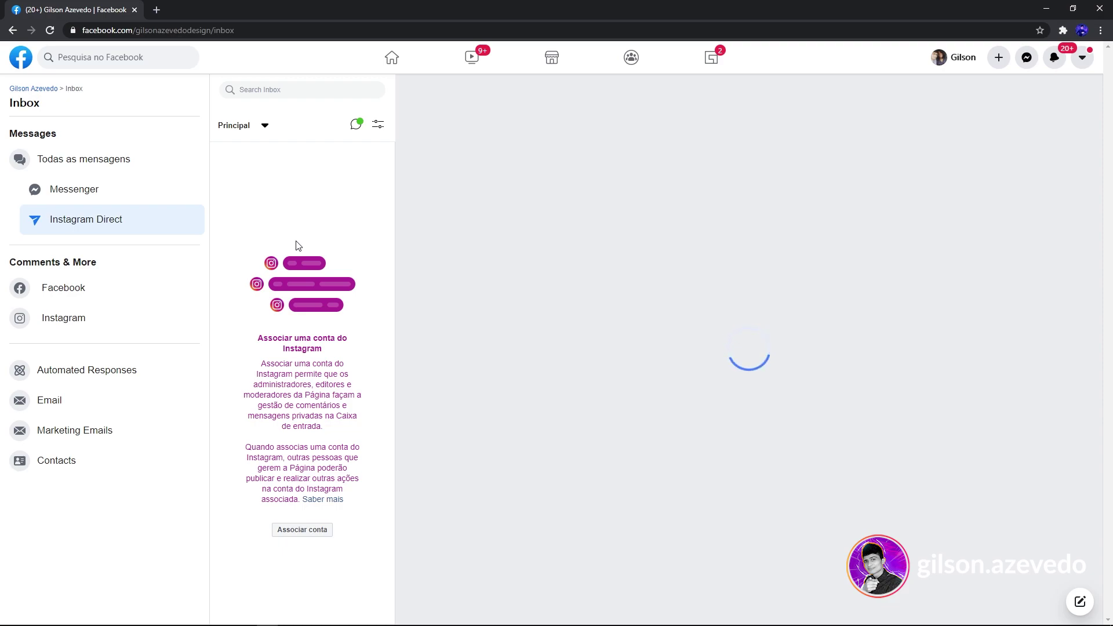
{"action": "left_click", "coordinate": [60, 189]}
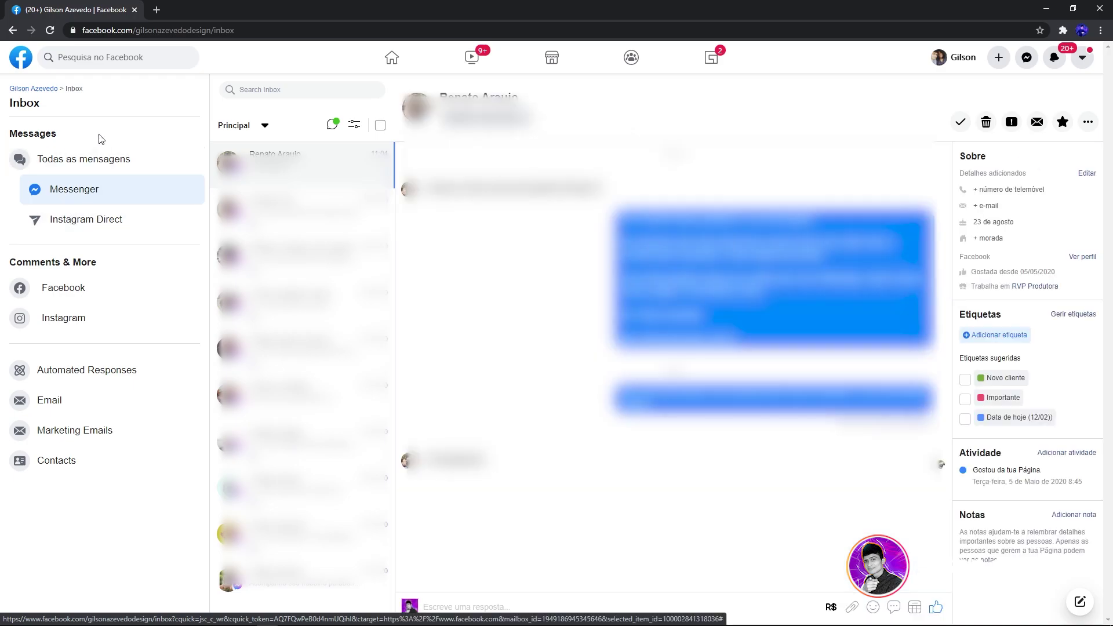
{"action": "left_click", "coordinate": [95, 155]}
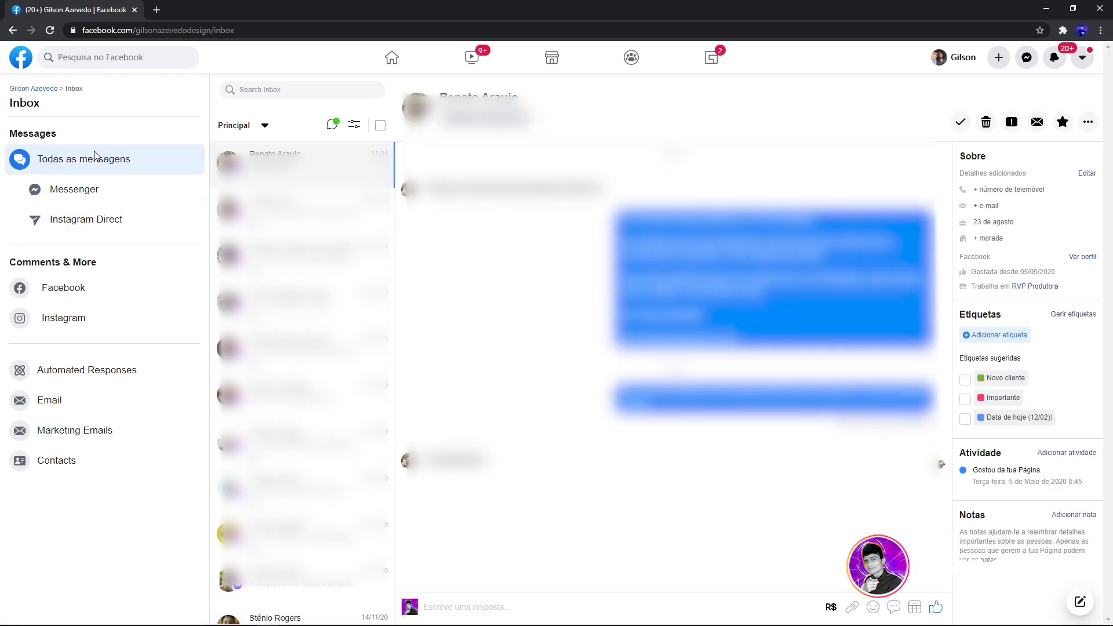
Associate an Instagram account with the Page inbox by switching to another account, and open its Instagram Direct messages.
{"action": "left_click", "coordinate": [99, 228]}
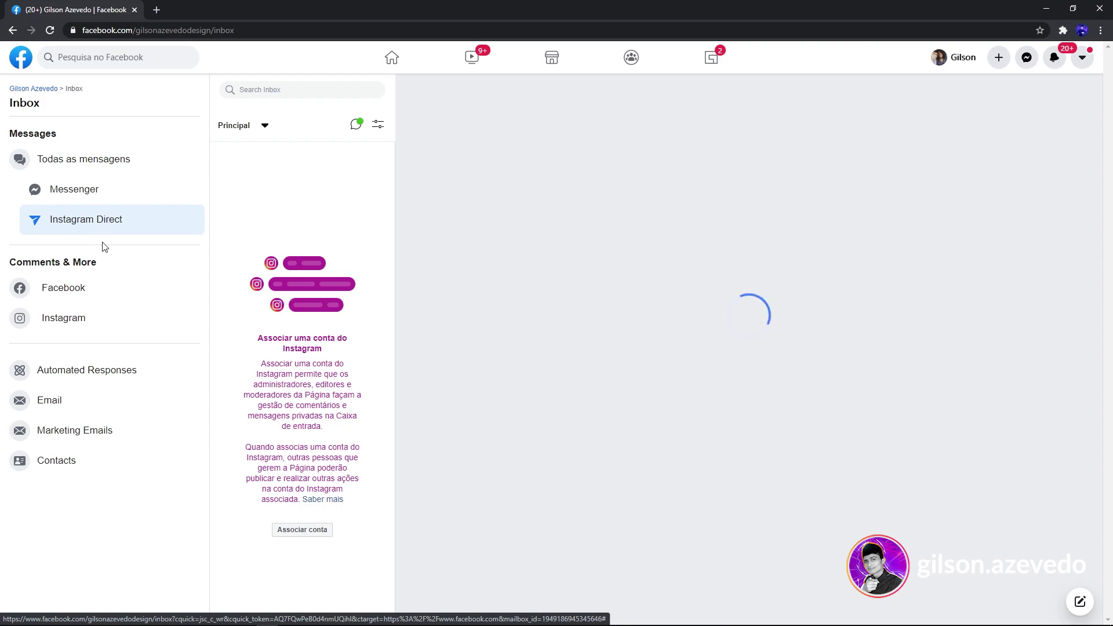
{"action": "left_click", "coordinate": [297, 534]}
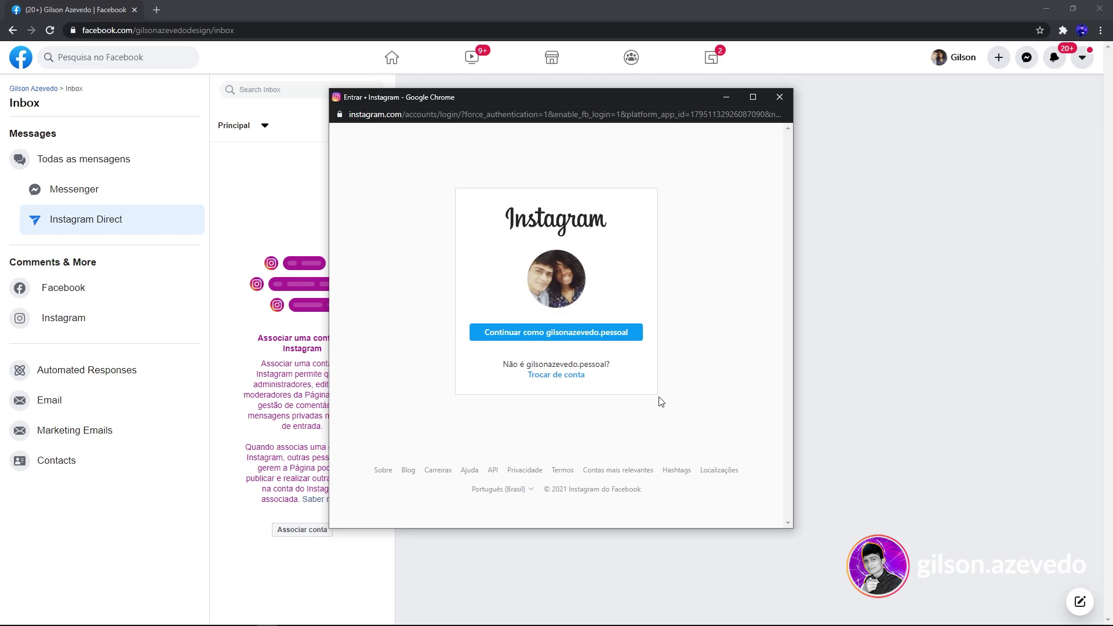
{"action": "left_click", "coordinate": [562, 376]}
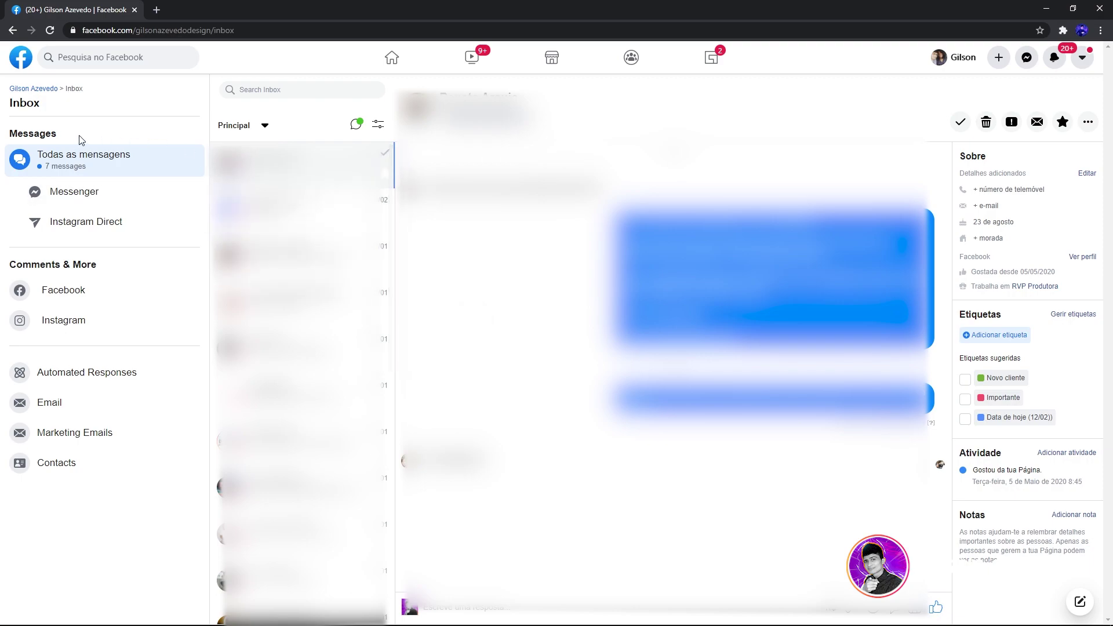
{"action": "left_click", "coordinate": [75, 229]}
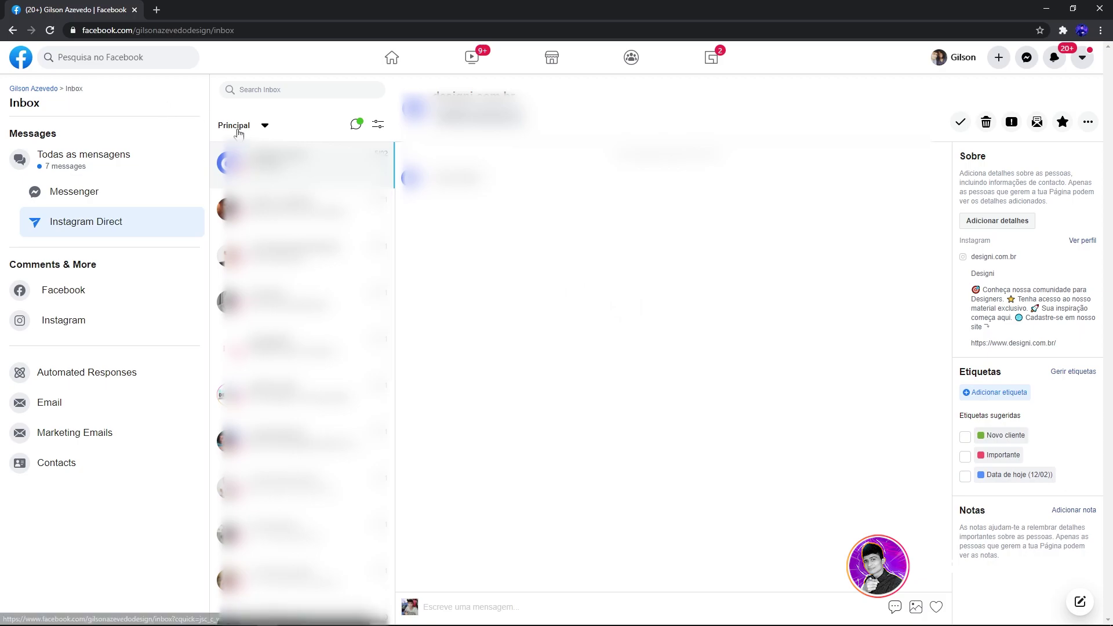
Return to the Page and open the Instagram section of its settings.
{"action": "key", "text": "alt+Left"}
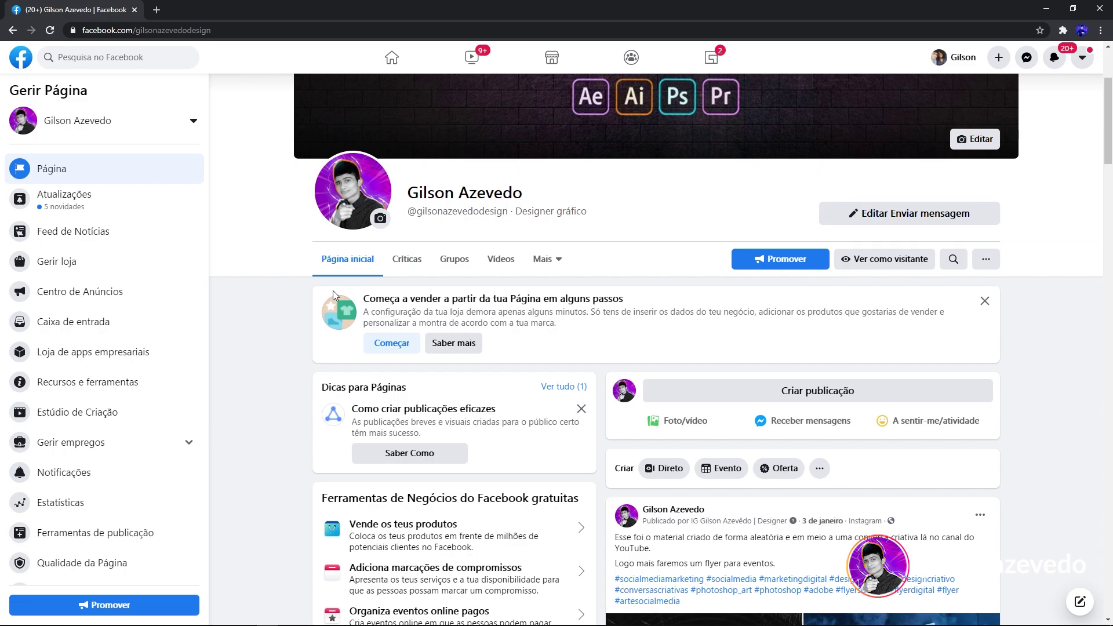
{"action": "scroll", "coordinate": [100, 307], "scroll_direction": "down", "scroll_amount": 2}
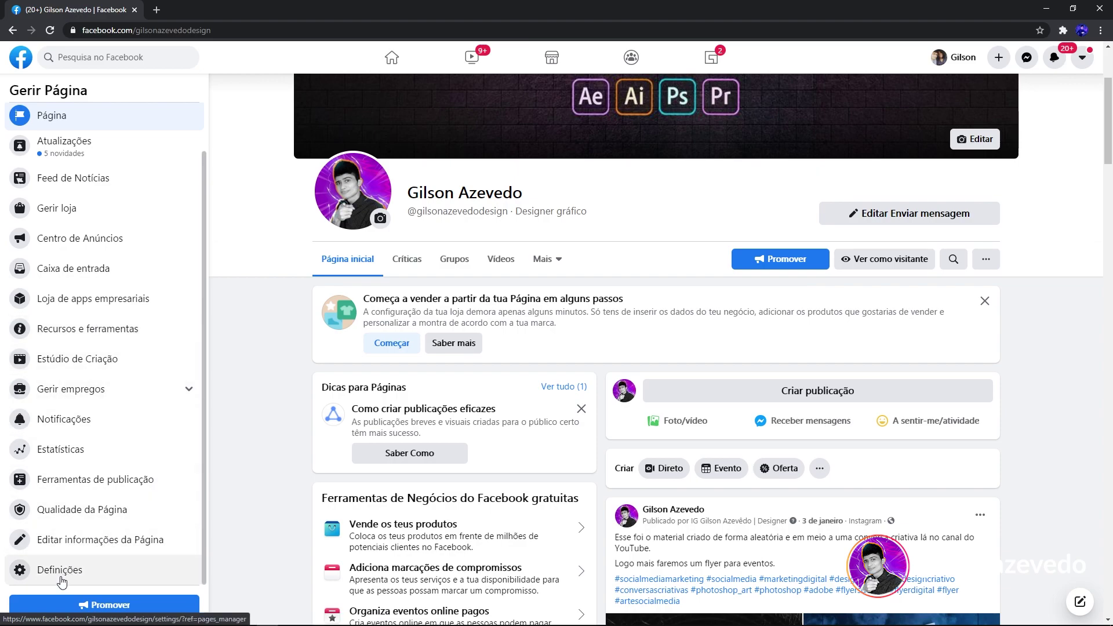
{"action": "left_click", "coordinate": [82, 574]}
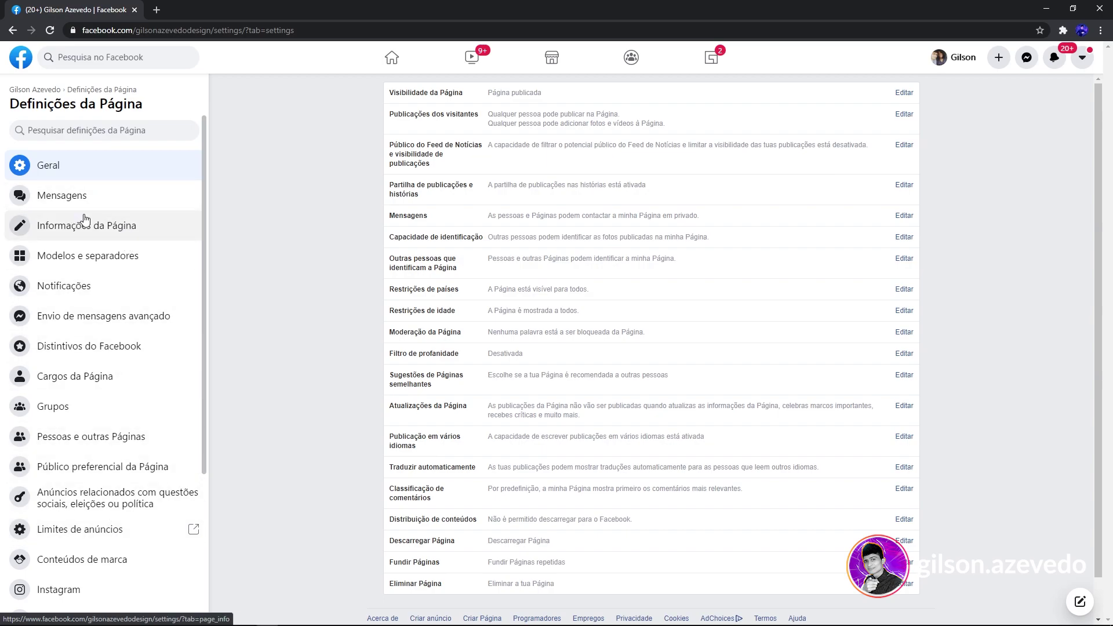
{"action": "scroll", "coordinate": [84, 219], "scroll_direction": "down", "scroll_amount": 4}
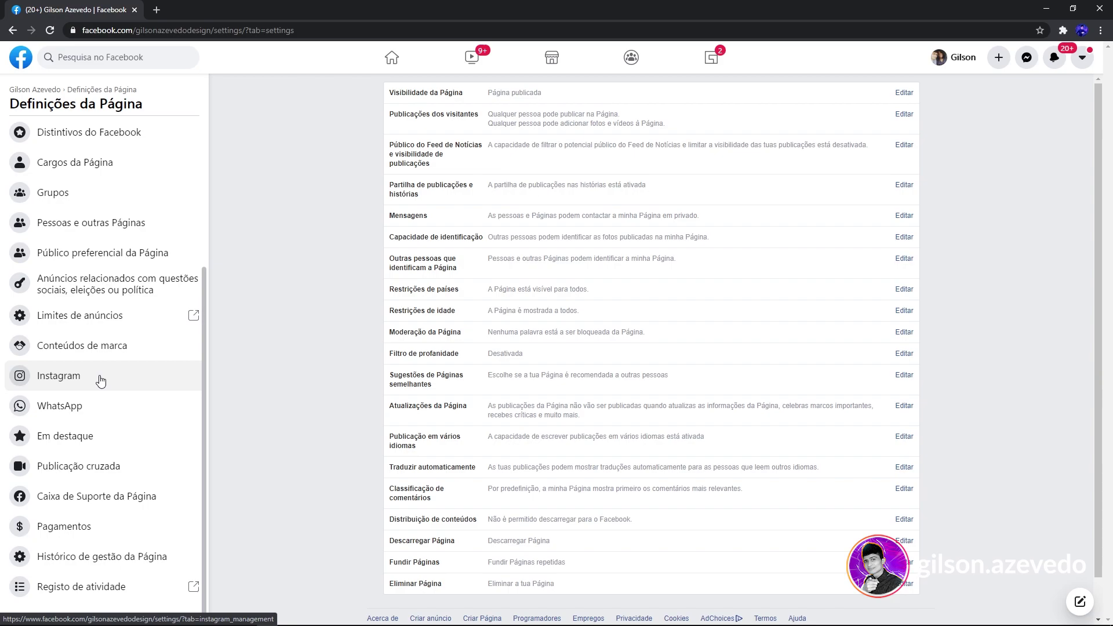
{"action": "scroll", "coordinate": [101, 380], "scroll_direction": "up", "scroll_amount": 4}
{"action": "scroll", "coordinate": [100, 378], "scroll_direction": "down", "scroll_amount": 3}
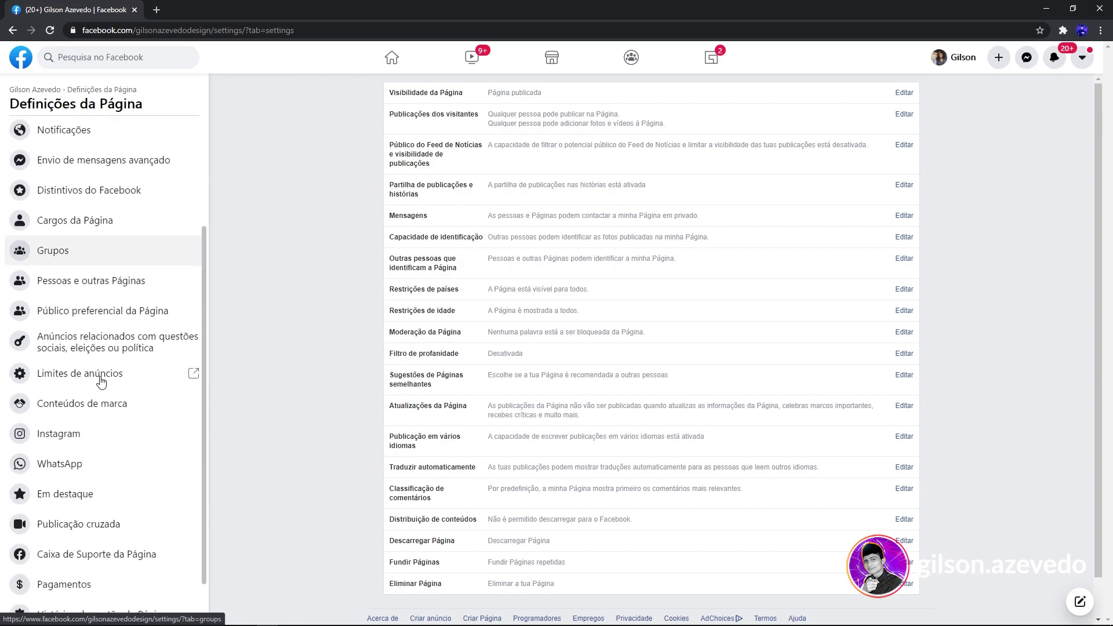
{"action": "left_click", "coordinate": [65, 437]}
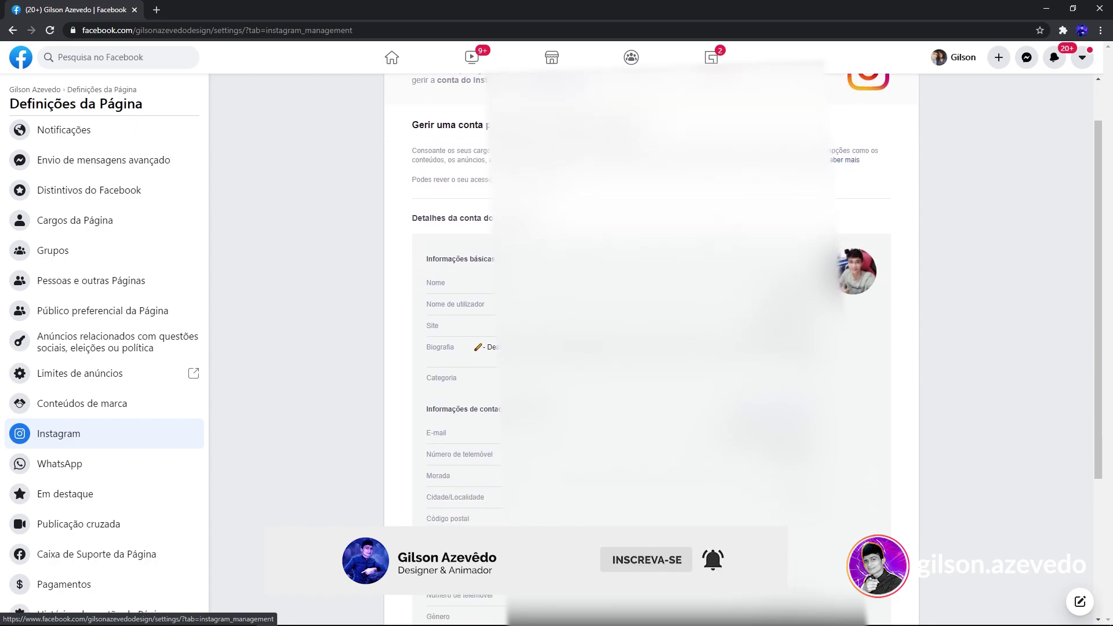
Review the associated Instagram account's basic, contact and private information down to the disassociation section.
{"action": "scroll", "coordinate": [650, 348], "scroll_direction": "down", "scroll_amount": 3}
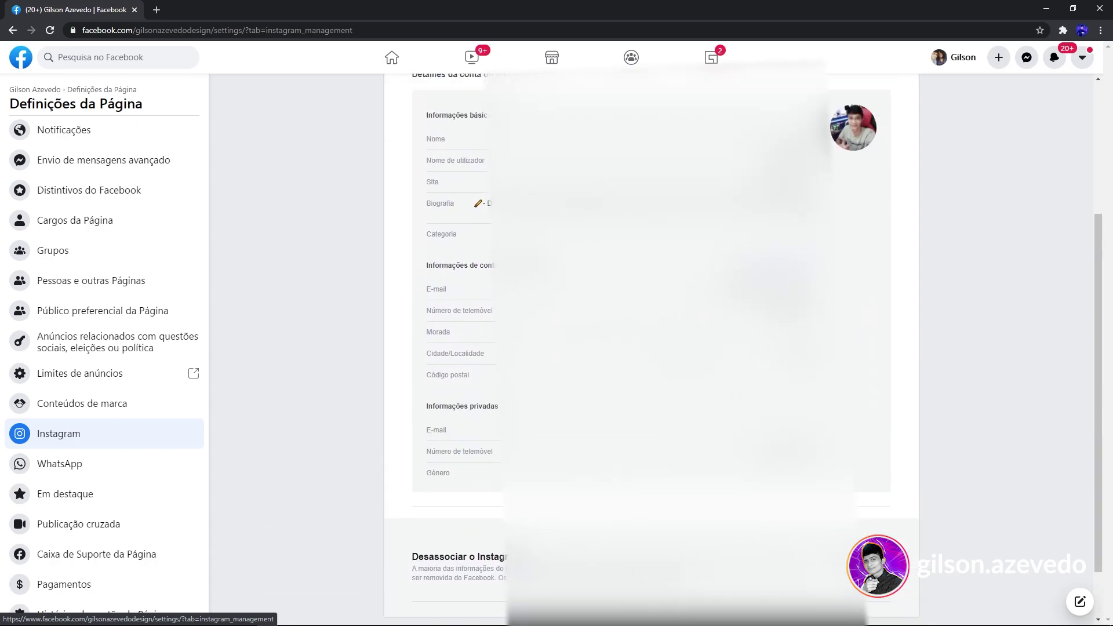
{"action": "scroll", "coordinate": [649, 348], "scroll_direction": "up", "scroll_amount": 4}
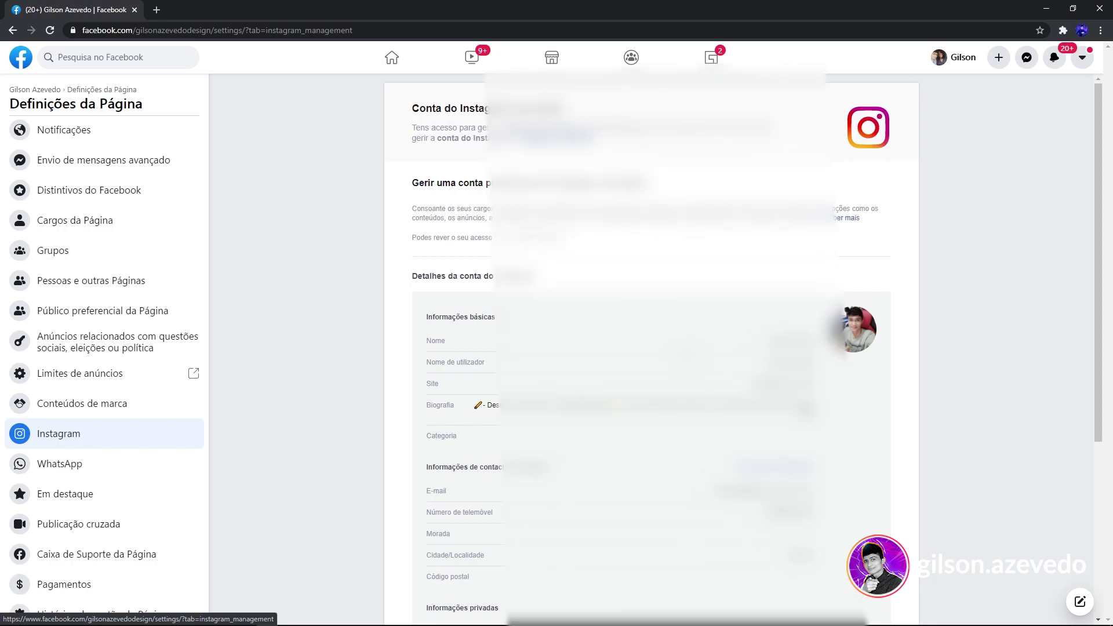
{"action": "scroll", "coordinate": [649, 348], "scroll_direction": "down", "scroll_amount": 3}
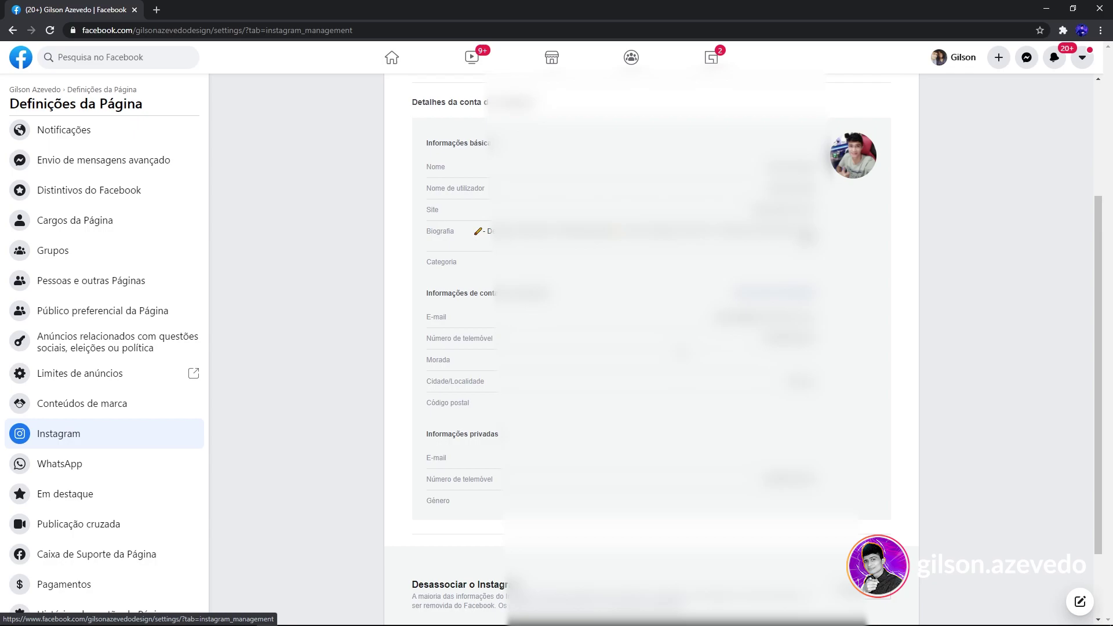
{"action": "scroll", "coordinate": [638, 348], "scroll_direction": "up", "scroll_amount": 3}
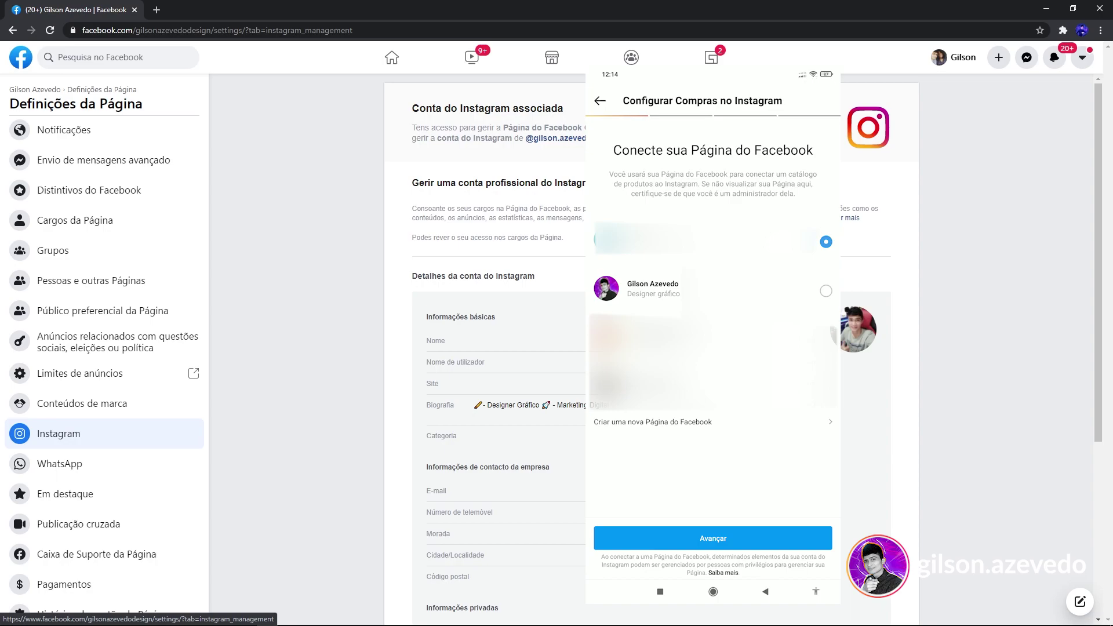
Connect the graphic designer Facebook Page in Instagram's mobile shopping setup and advance.
{"action": "left_click", "coordinate": [825, 291]}
{"action": "left_click", "coordinate": [713, 538]}
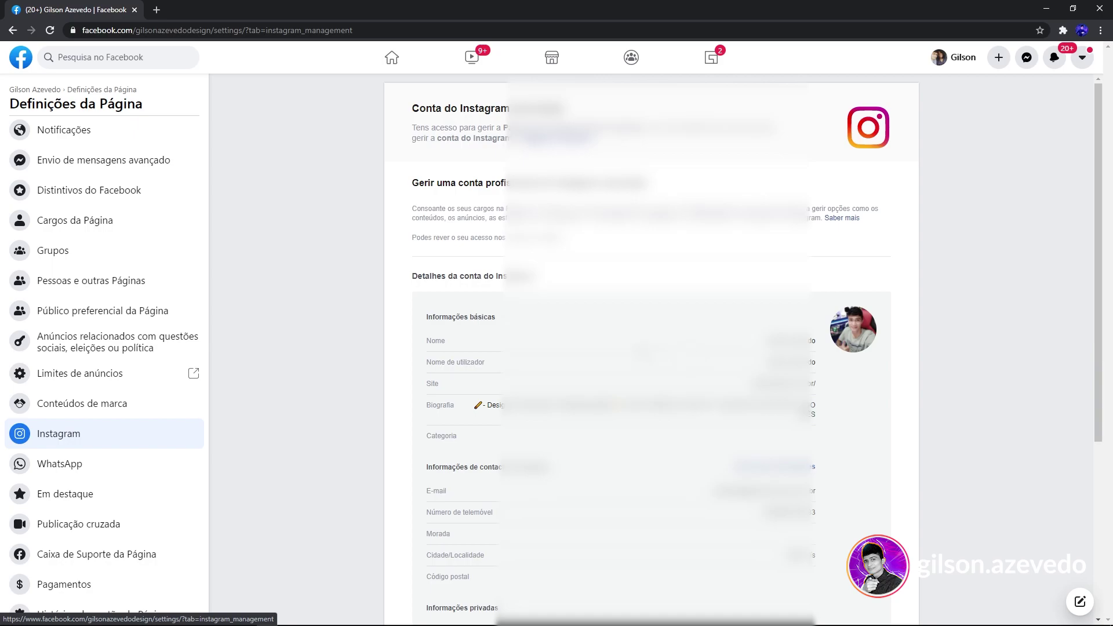
Check the associated Instagram account's details and the option to disassociate it in the Page settings.
{"action": "scroll", "coordinate": [651, 348], "scroll_direction": "down", "scroll_amount": 5}
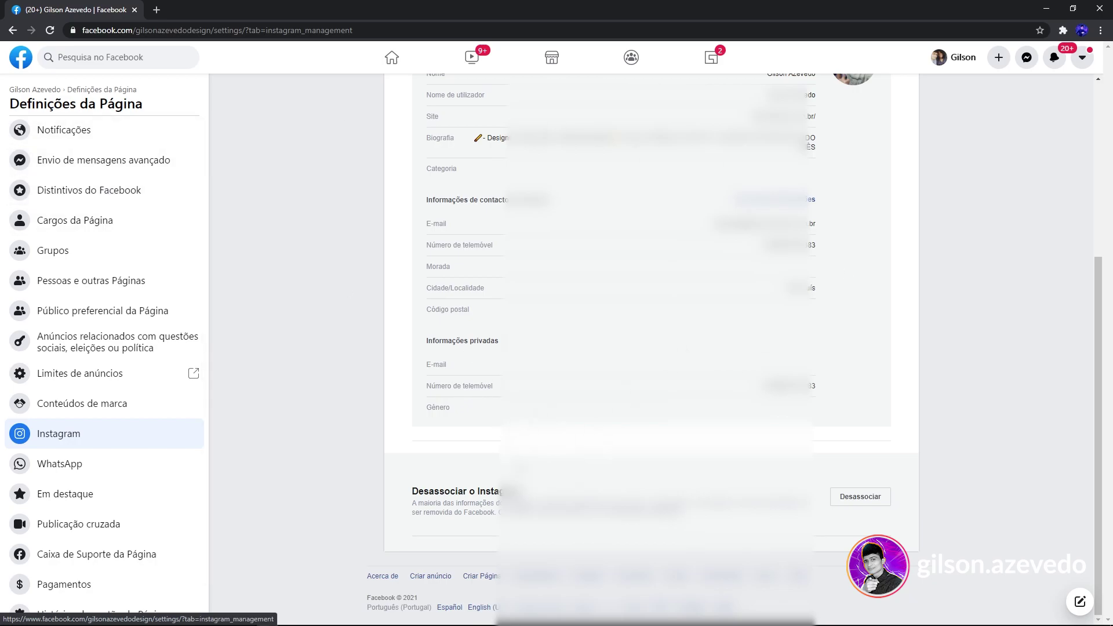
{"action": "scroll", "coordinate": [651, 348], "scroll_direction": "up", "scroll_amount": 5}
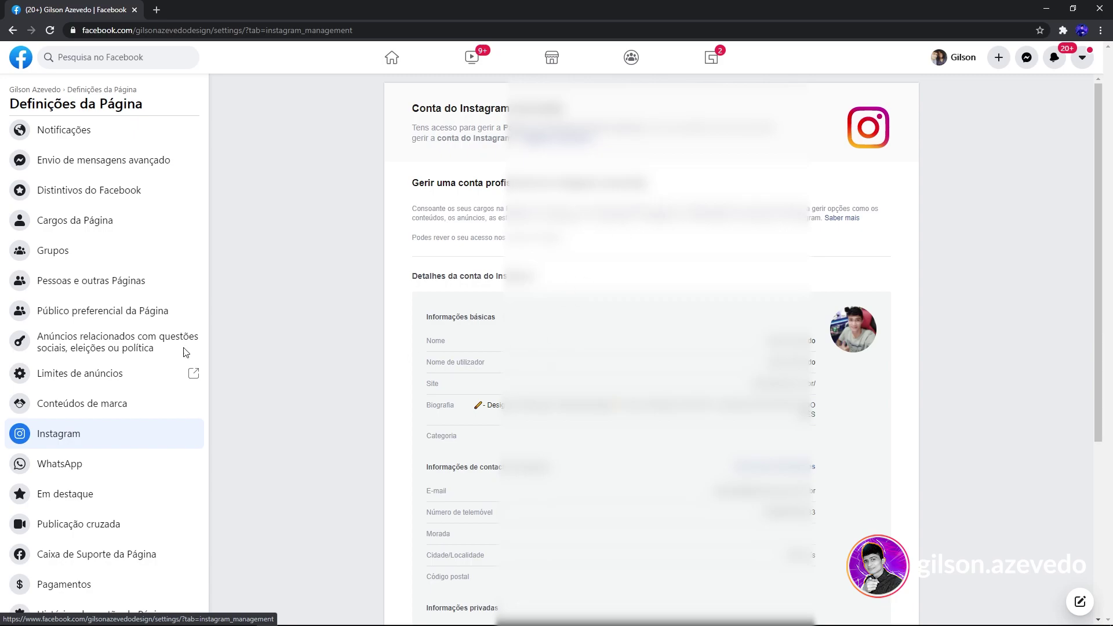
{"action": "scroll", "coordinate": [33, 350], "scroll_direction": "up", "scroll_amount": 3}
Go back to the Page and open the Mensagens section of its settings.
{"action": "left_click", "coordinate": [11, 30]}
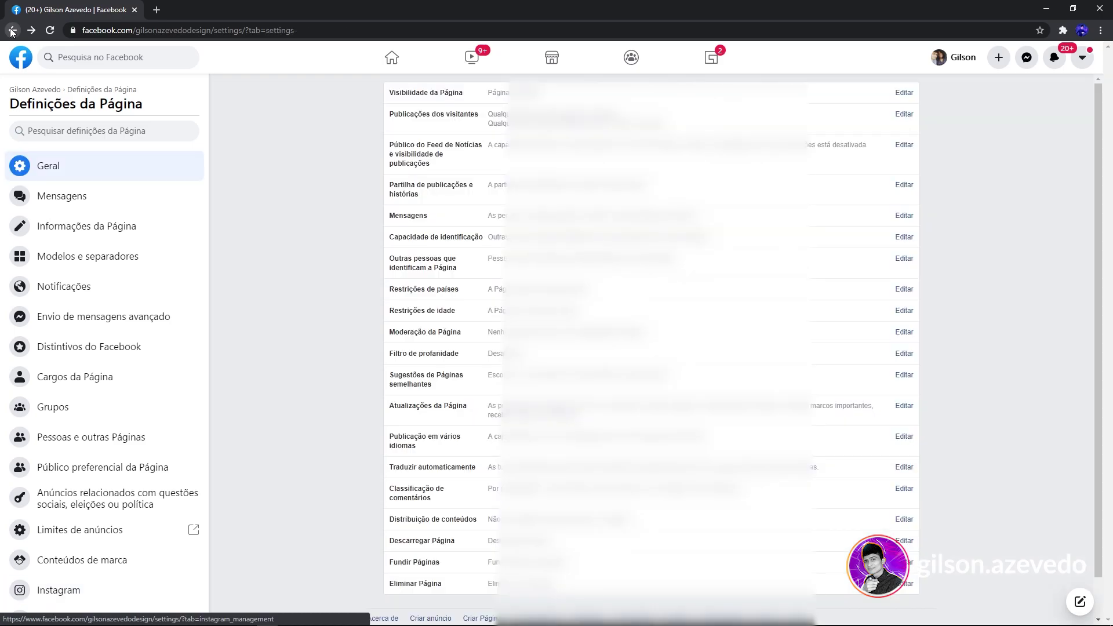
{"action": "left_click", "coordinate": [12, 30]}
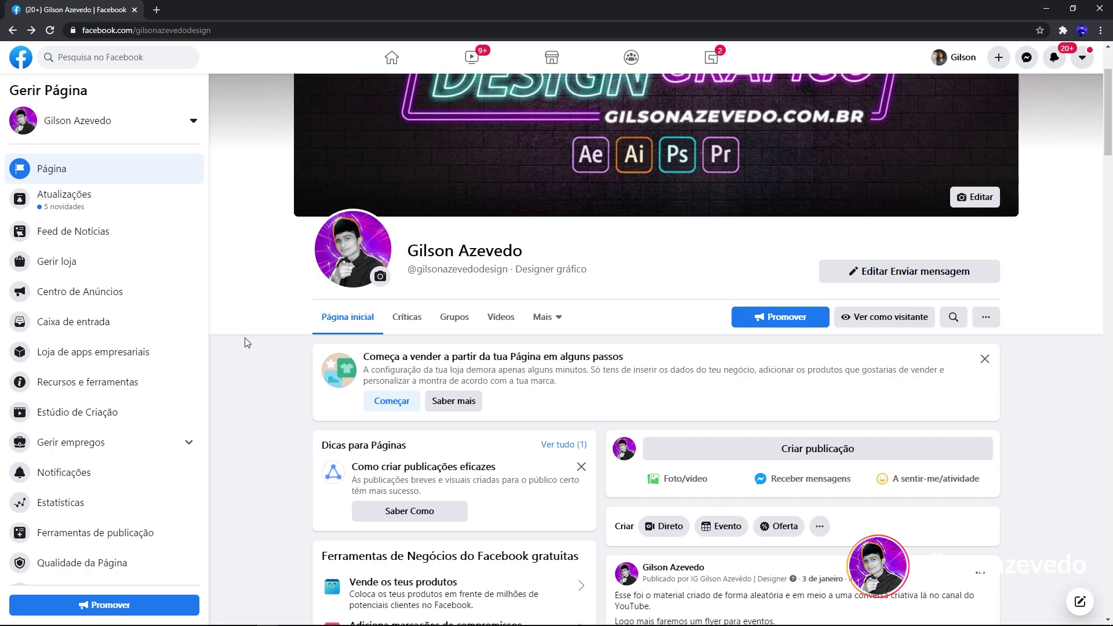
{"action": "scroll", "coordinate": [82, 342], "scroll_direction": "down", "scroll_amount": 1}
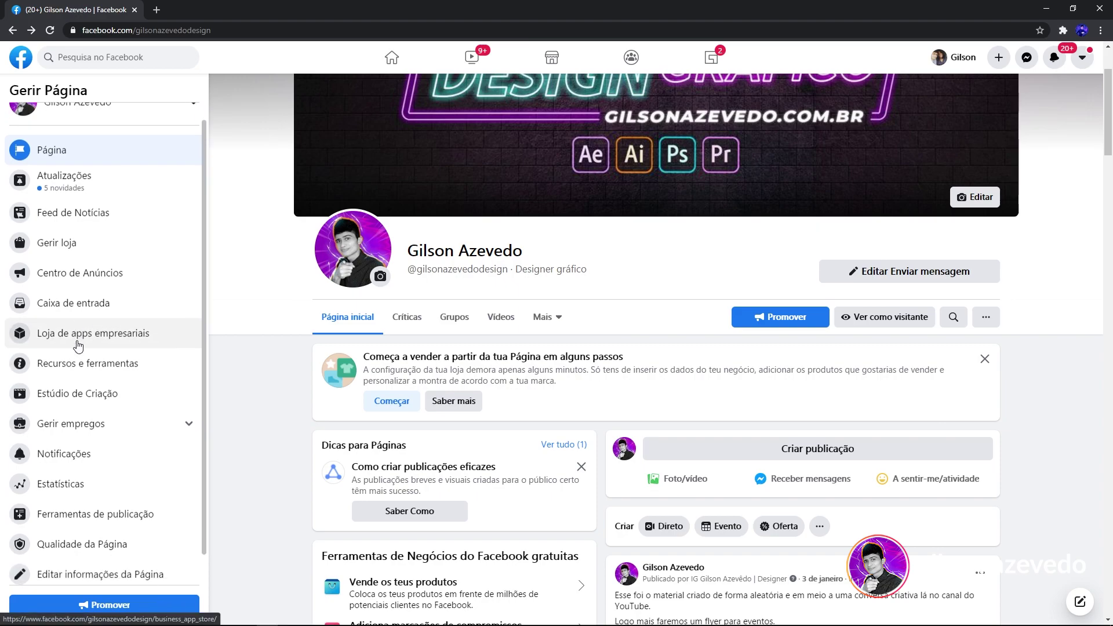
{"action": "left_click", "coordinate": [100, 572]}
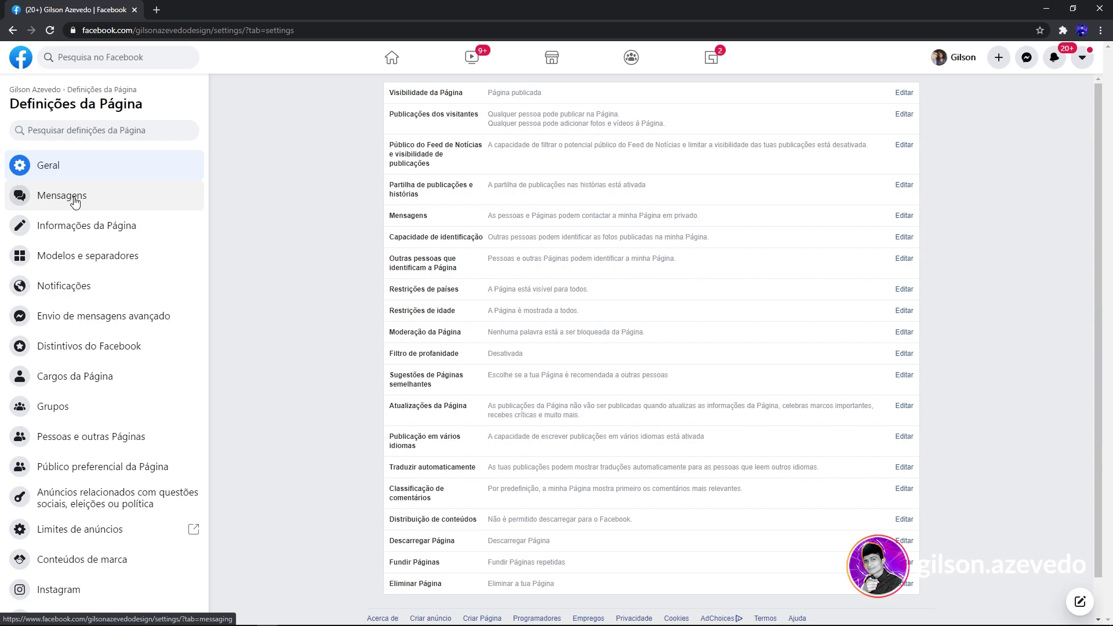
{"action": "left_click", "coordinate": [74, 198]}
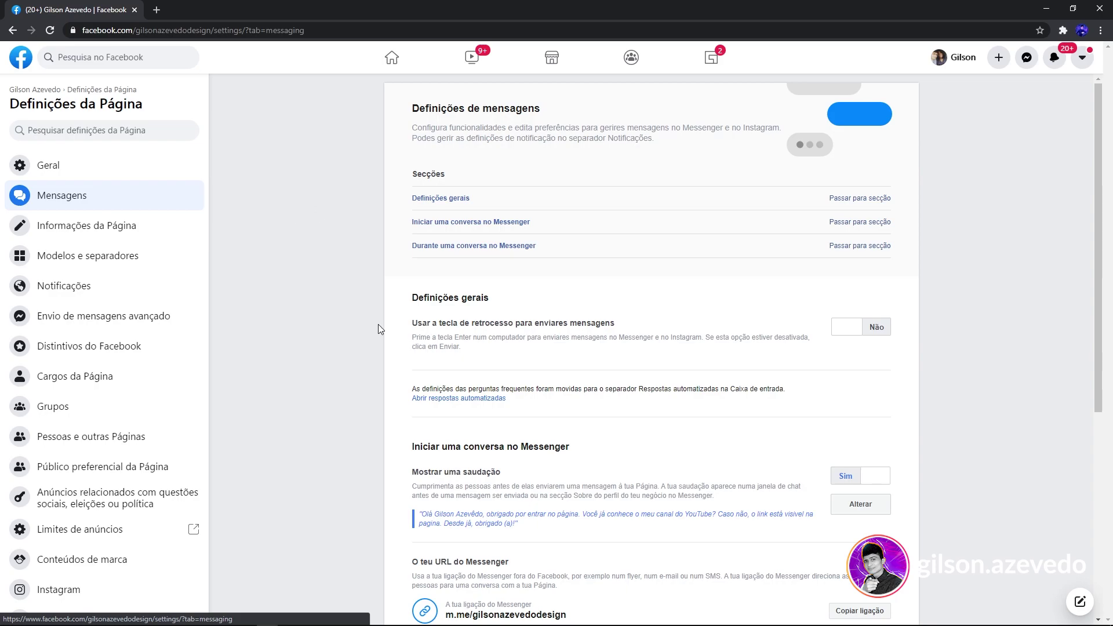
Open the Messenger greeting for editing, check its personalized text and preview, and save it.
{"action": "scroll", "coordinate": [378, 329], "scroll_direction": "down", "scroll_amount": 2}
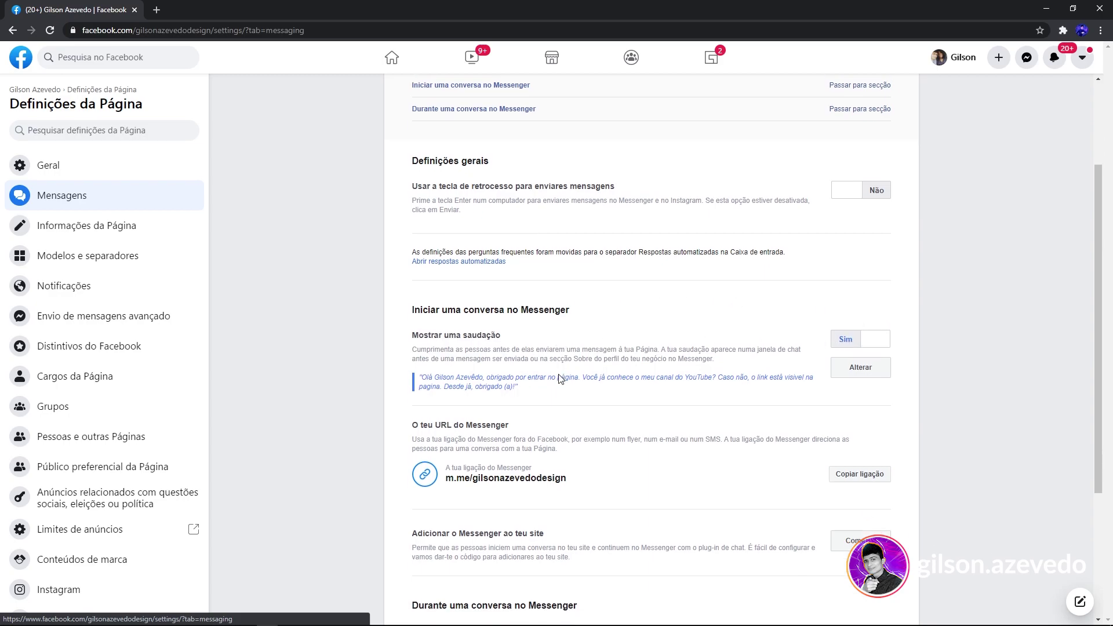
{"action": "scroll", "coordinate": [558, 374], "scroll_direction": "down", "scroll_amount": 2}
{"action": "left_click", "coordinate": [838, 281]}
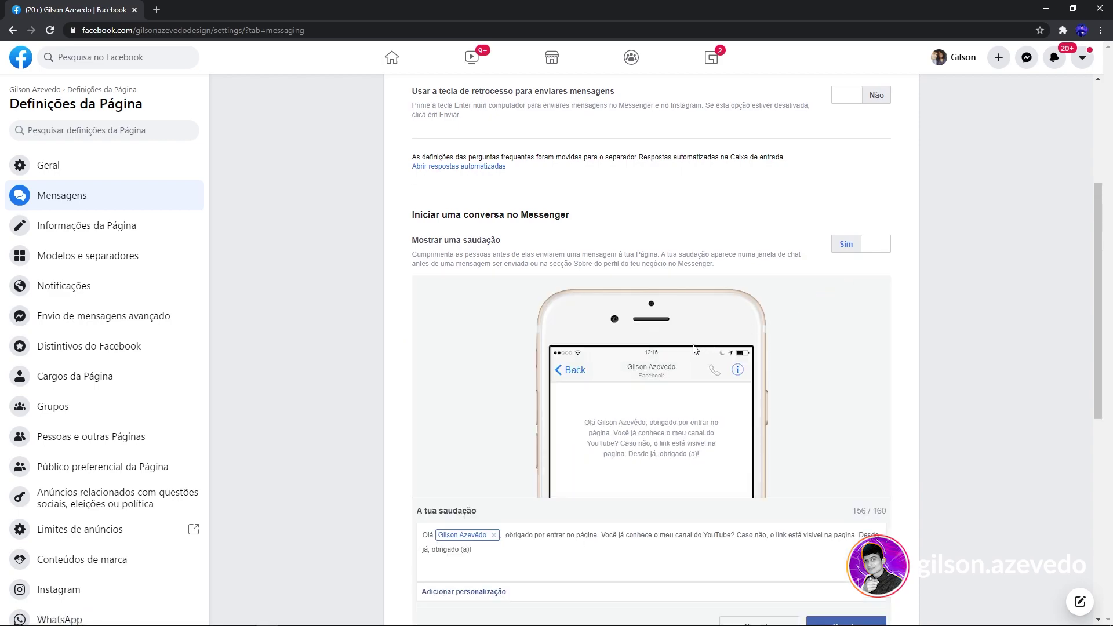
{"action": "scroll", "coordinate": [689, 350], "scroll_direction": "down", "scroll_amount": 2}
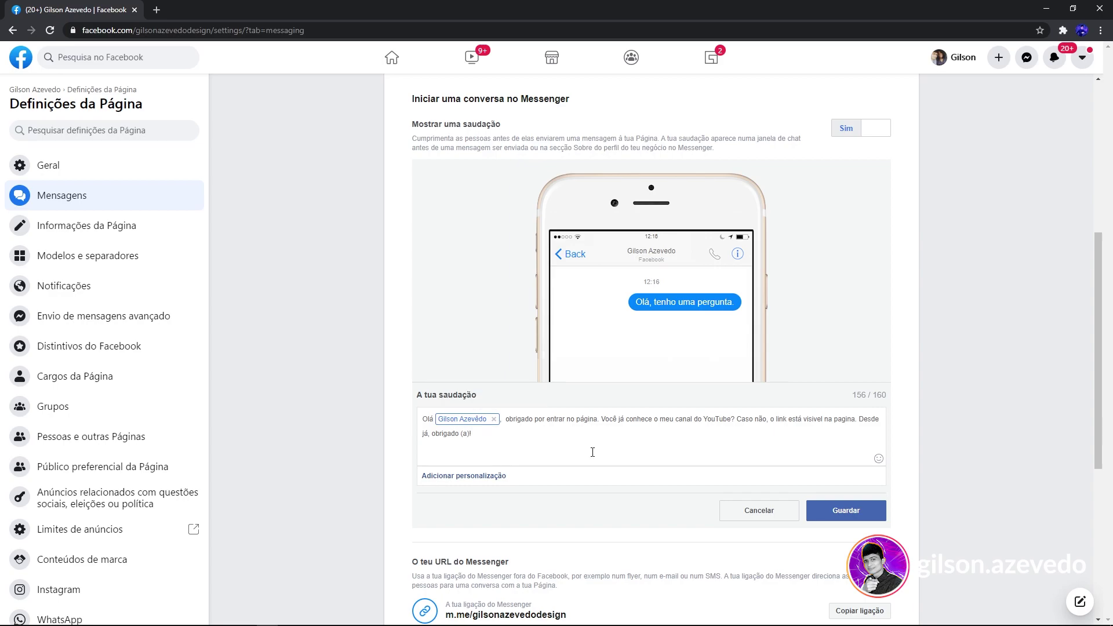
{"action": "scroll", "coordinate": [599, 445], "scroll_direction": "up", "scroll_amount": 1}
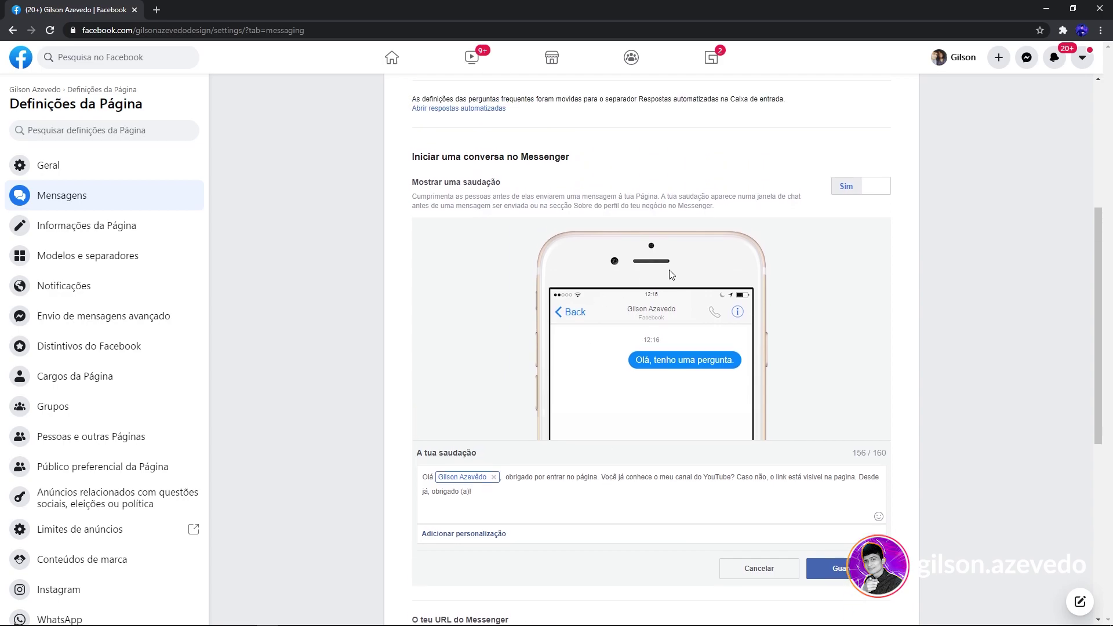
{"action": "left_click", "coordinate": [838, 568]}
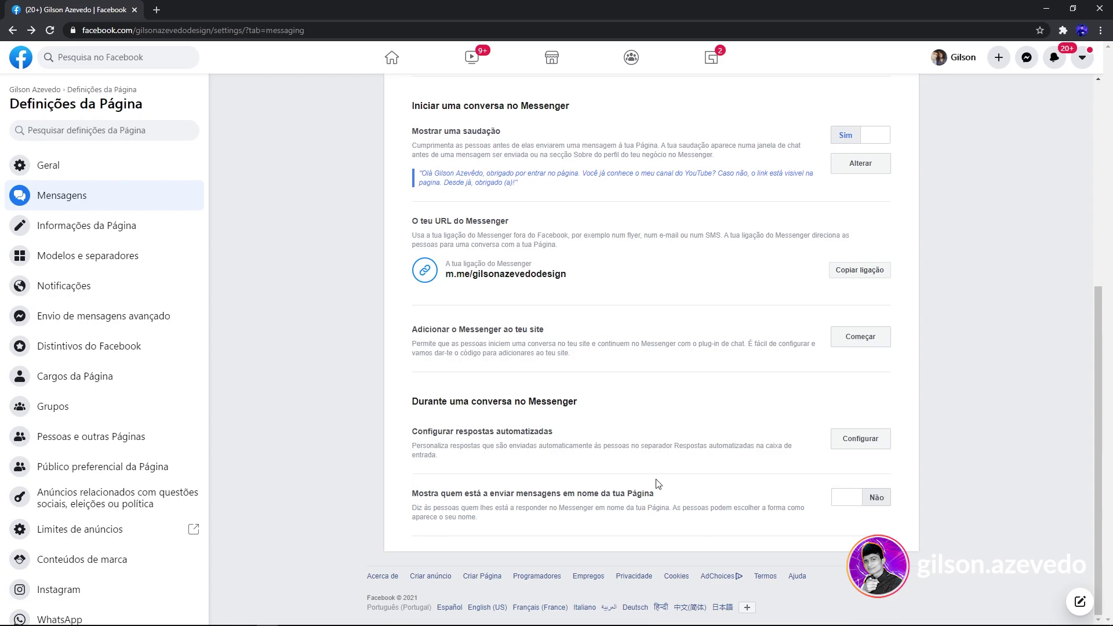
Review the message settings from the general options down to the in-conversation automated responses.
{"action": "scroll", "coordinate": [658, 484], "scroll_direction": "up", "scroll_amount": 5}
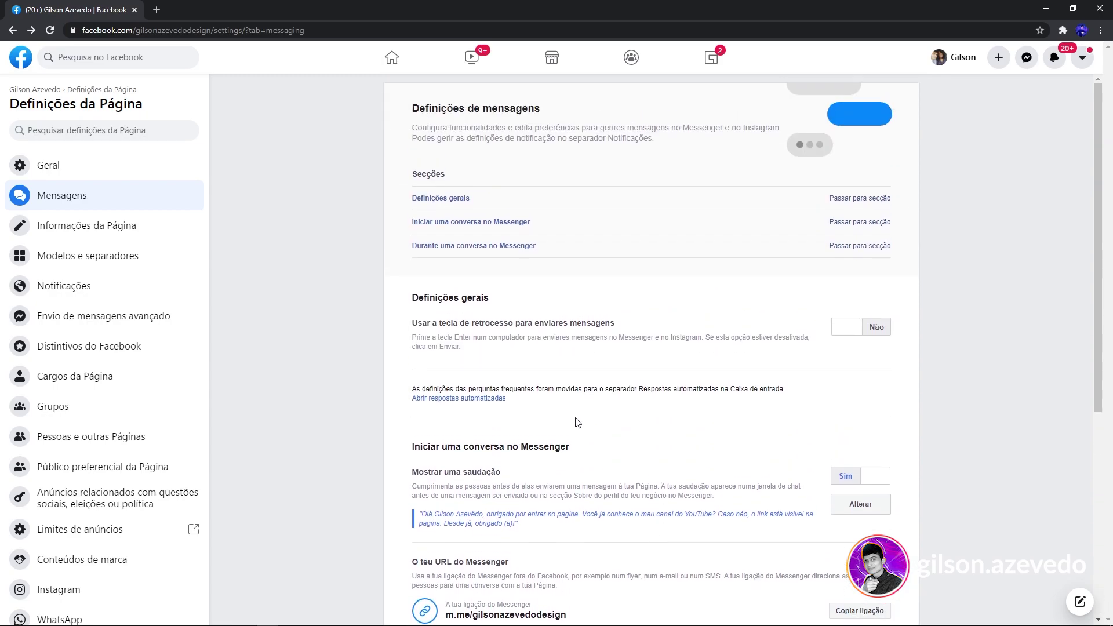
{"action": "scroll", "coordinate": [577, 439], "scroll_direction": "down", "scroll_amount": 6}
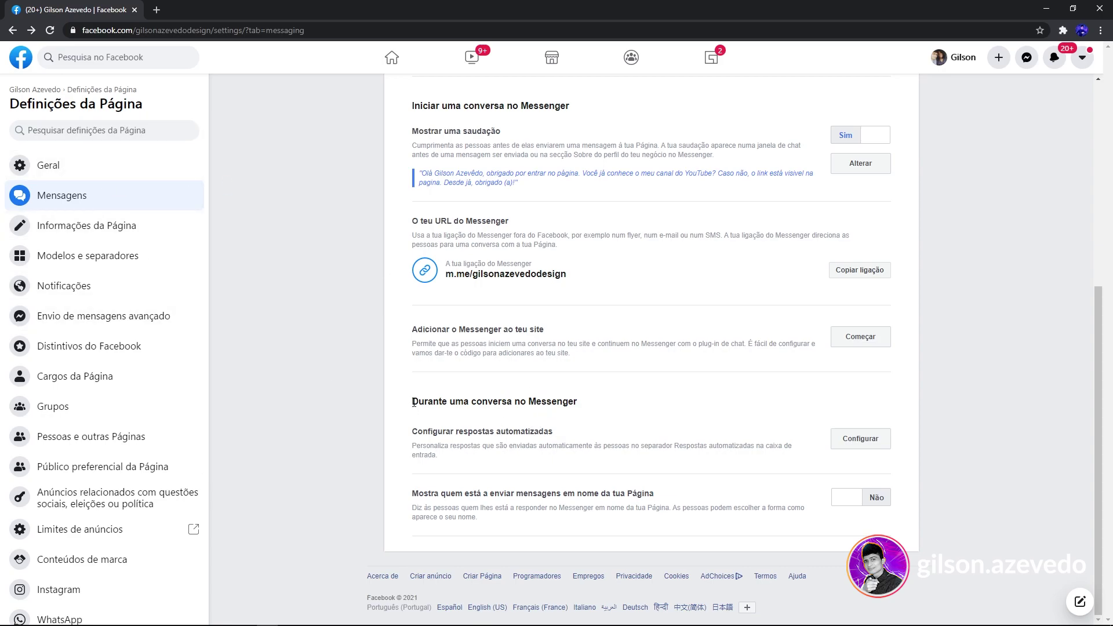
Open the automated responses configuration and check the inbox's combined, Instagram Direct and Messenger conversation lists.
{"action": "left_click", "coordinate": [876, 445]}
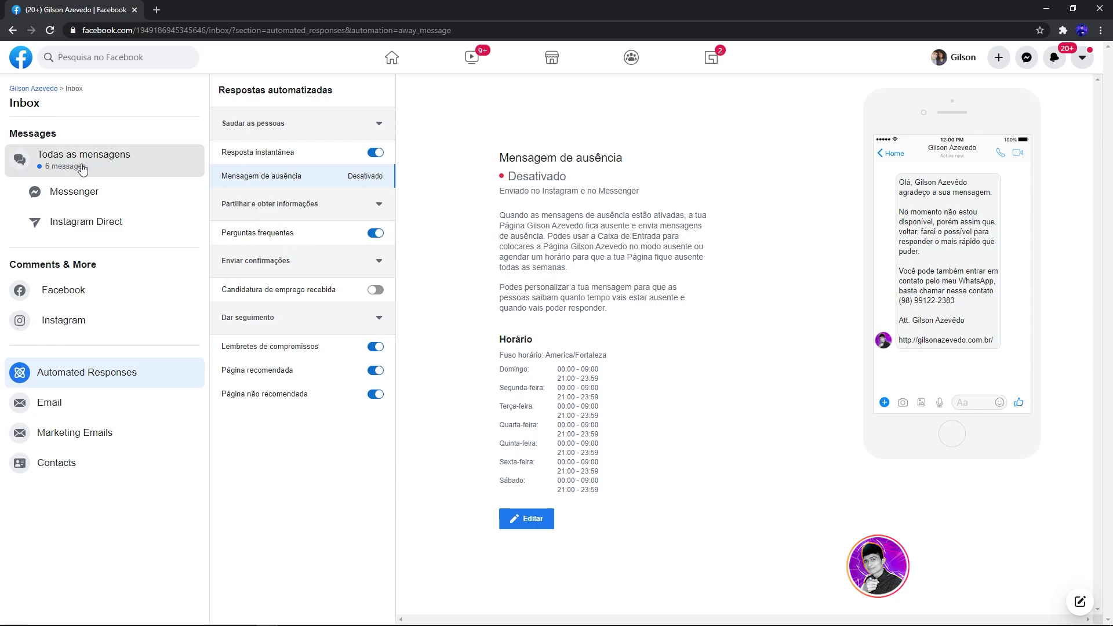
{"action": "left_click", "coordinate": [65, 160]}
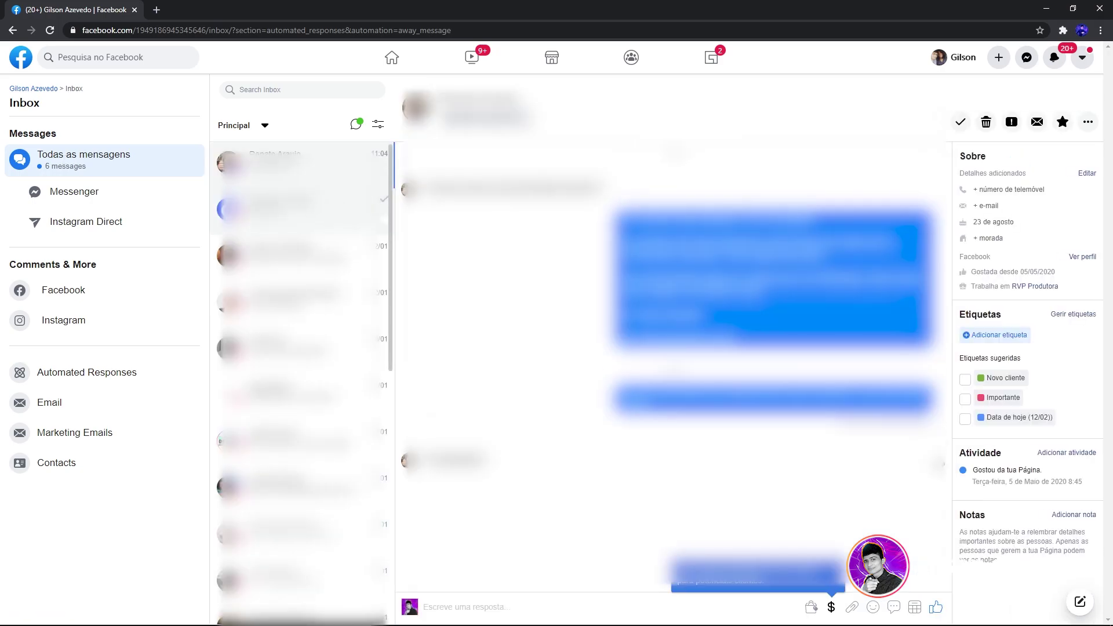
{"action": "left_click", "coordinate": [86, 229]}
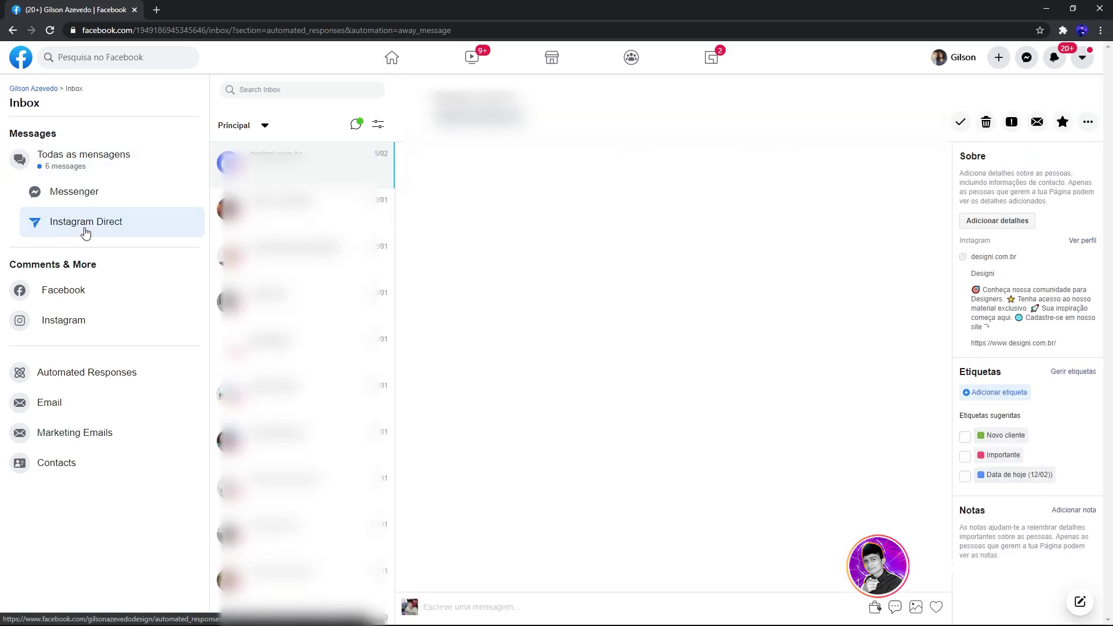
{"action": "left_click", "coordinate": [93, 207]}
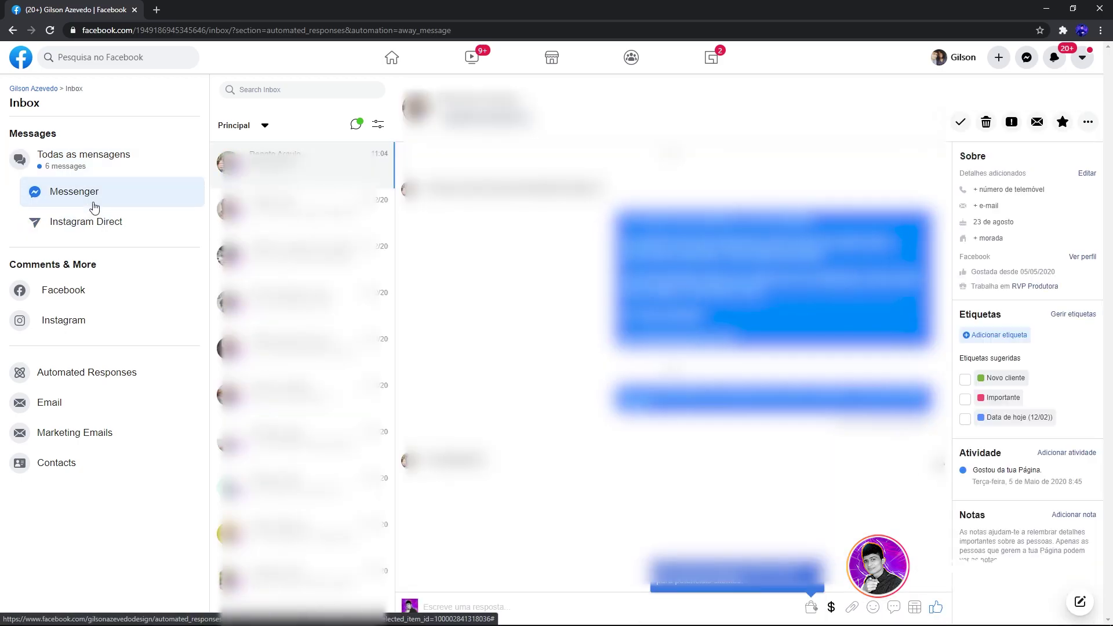
Return to Automated Responses and turn off the instant reply, frequently asked questions, appointment reminders, and the recommended and not-recommended Page messages.
{"action": "left_click", "coordinate": [95, 378]}
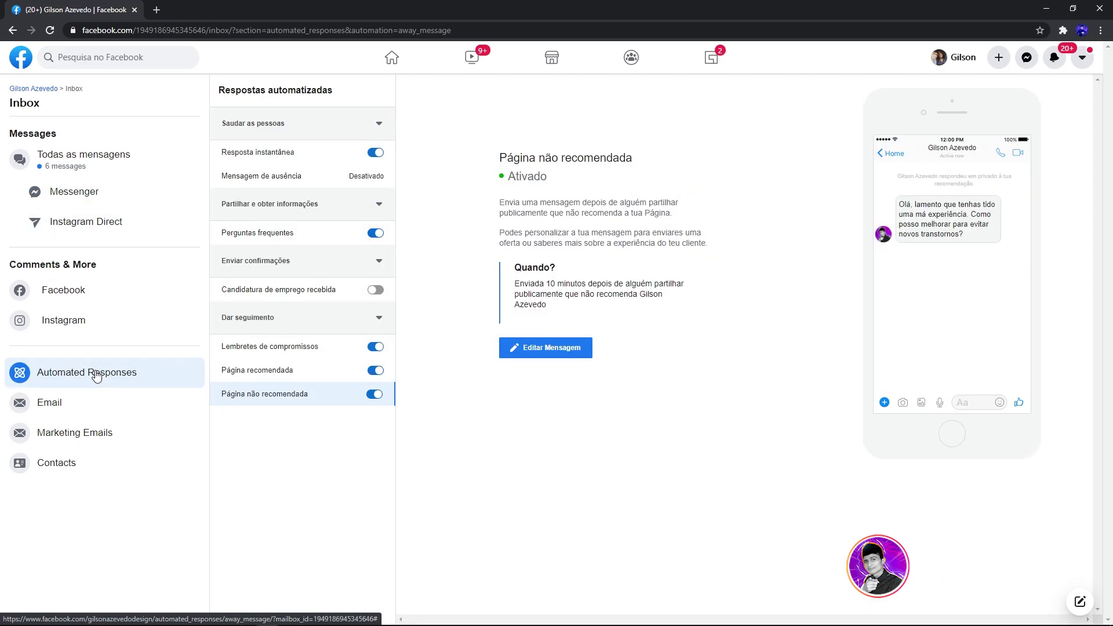
{"action": "left_click", "coordinate": [288, 152]}
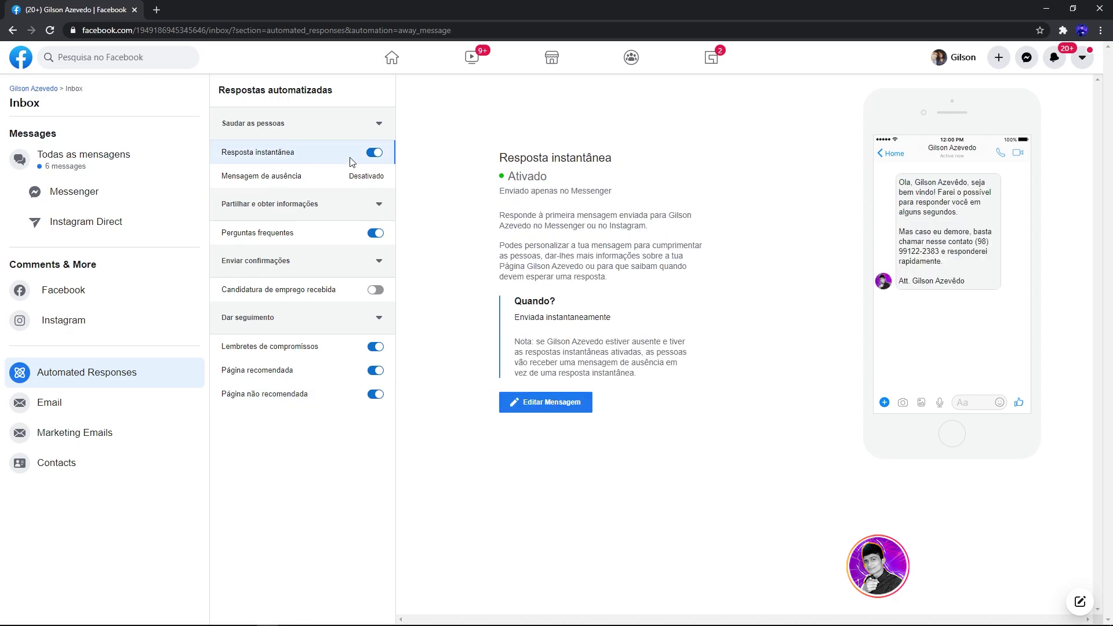
{"action": "left_click", "coordinate": [377, 153]}
{"action": "left_click", "coordinate": [375, 233]}
{"action": "left_click", "coordinate": [376, 347]}
{"action": "left_click", "coordinate": [376, 370]}
{"action": "left_click", "coordinate": [376, 394]}
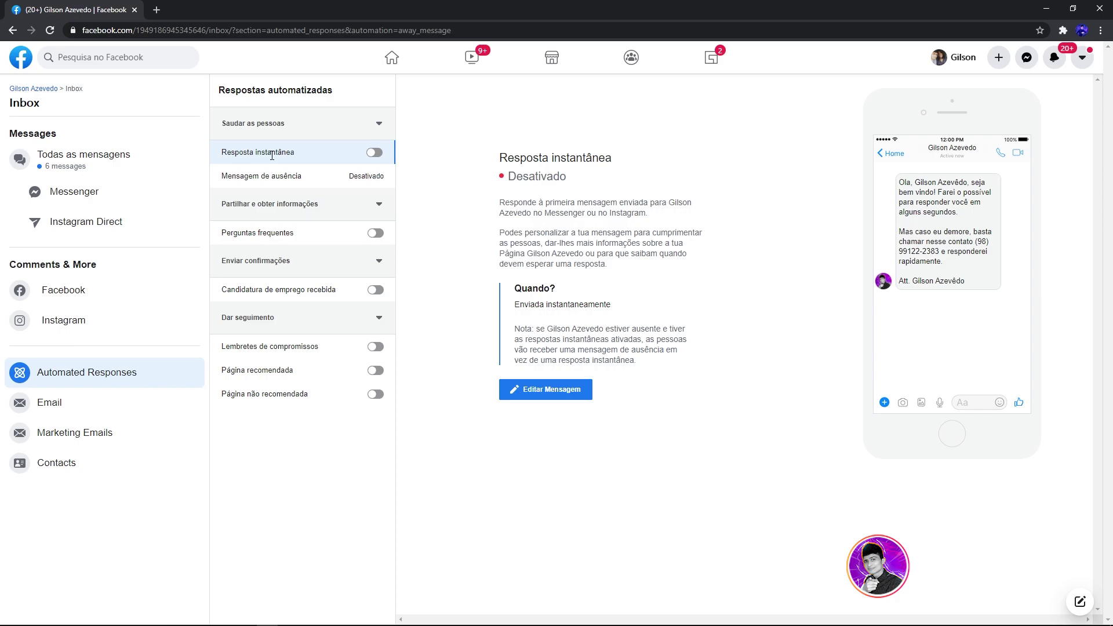
Turn on the instant reply and open its message for editing, with both Messenger and Instagram selected as platforms.
{"action": "left_click", "coordinate": [375, 153]}
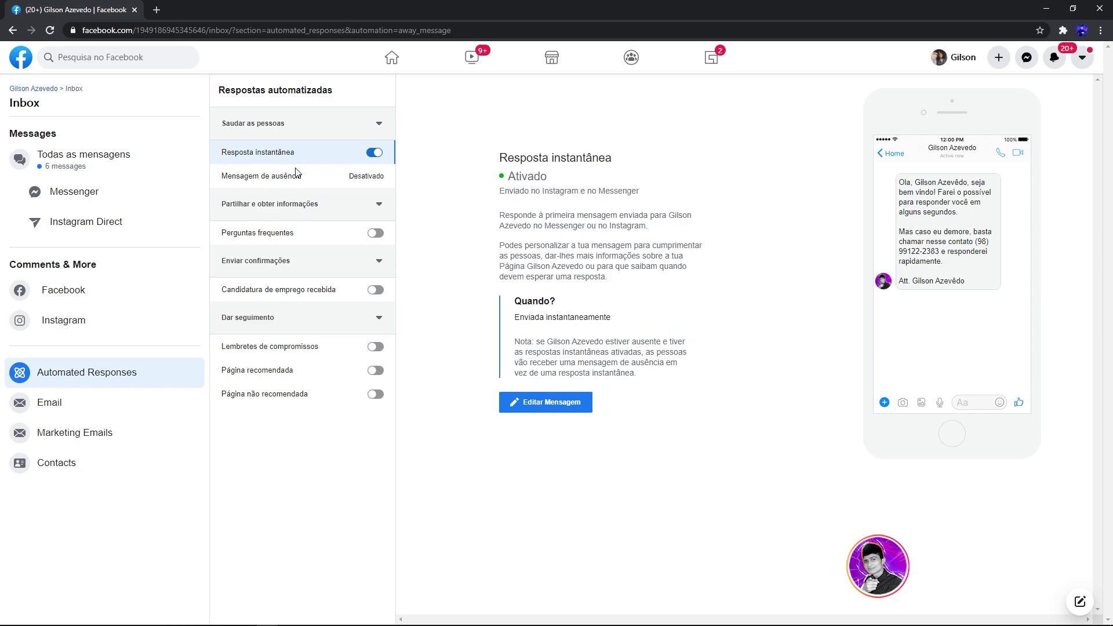
{"action": "triple_click", "coordinate": [276, 152]}
{"action": "left_click", "coordinate": [666, 280]}
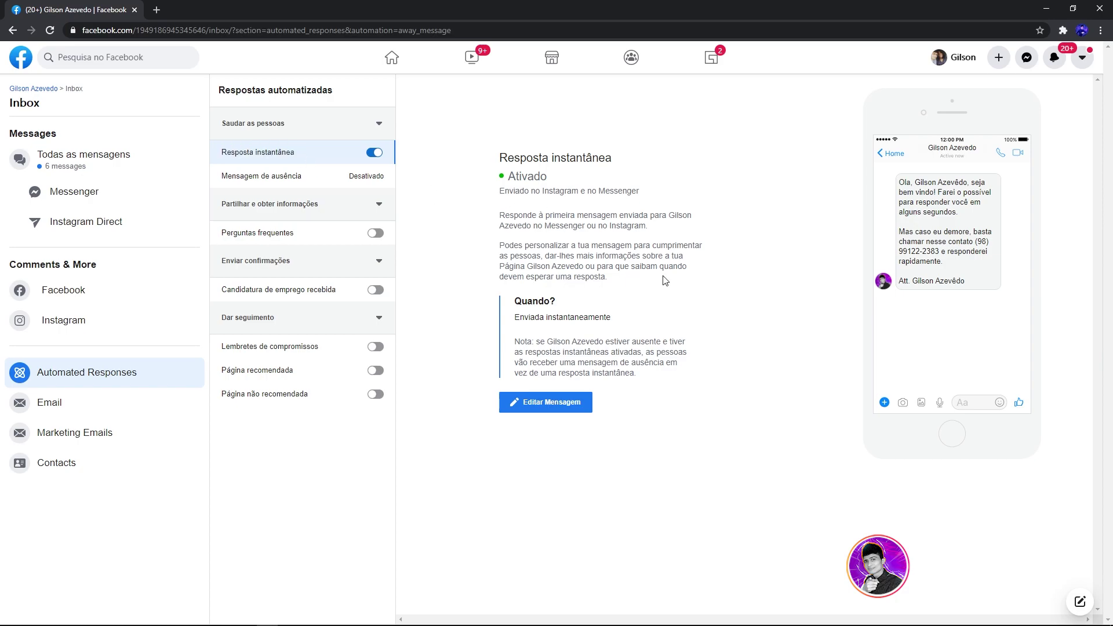
{"action": "left_click", "coordinate": [542, 406]}
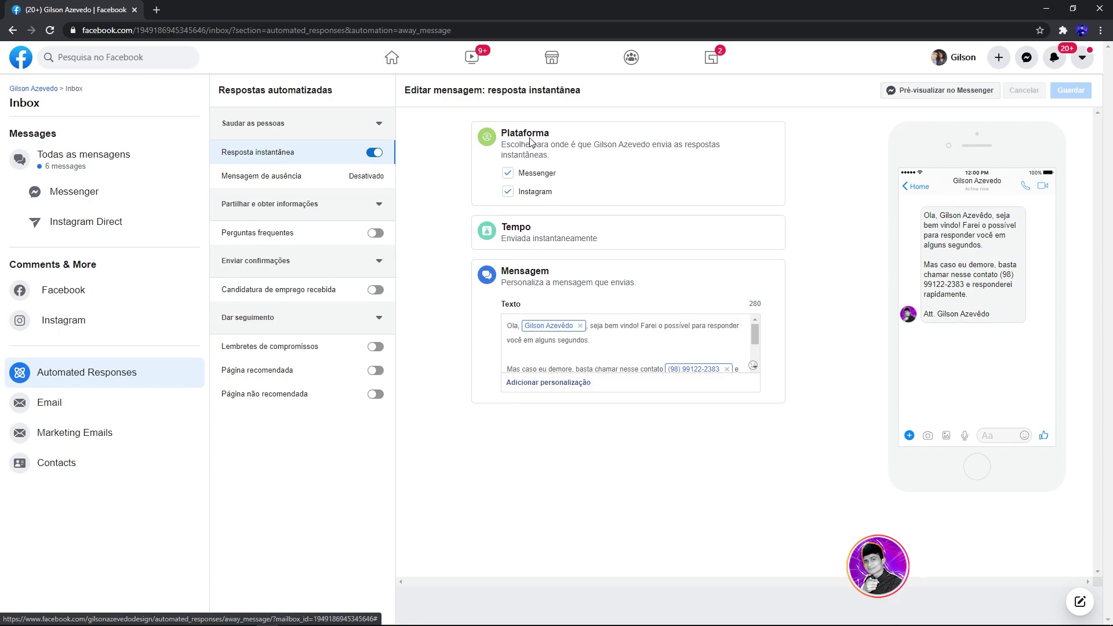
{"action": "left_click", "coordinate": [507, 192]}
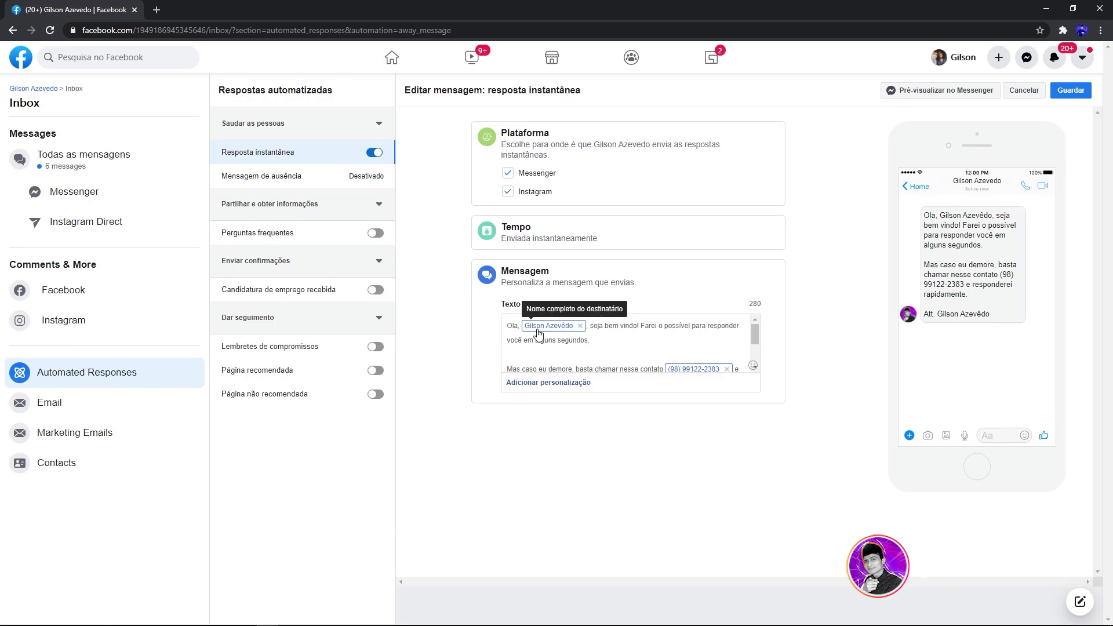
Try adding the recipient's first name as a personalization in the instant reply text, and remove it again.
{"action": "left_click", "coordinate": [571, 384]}
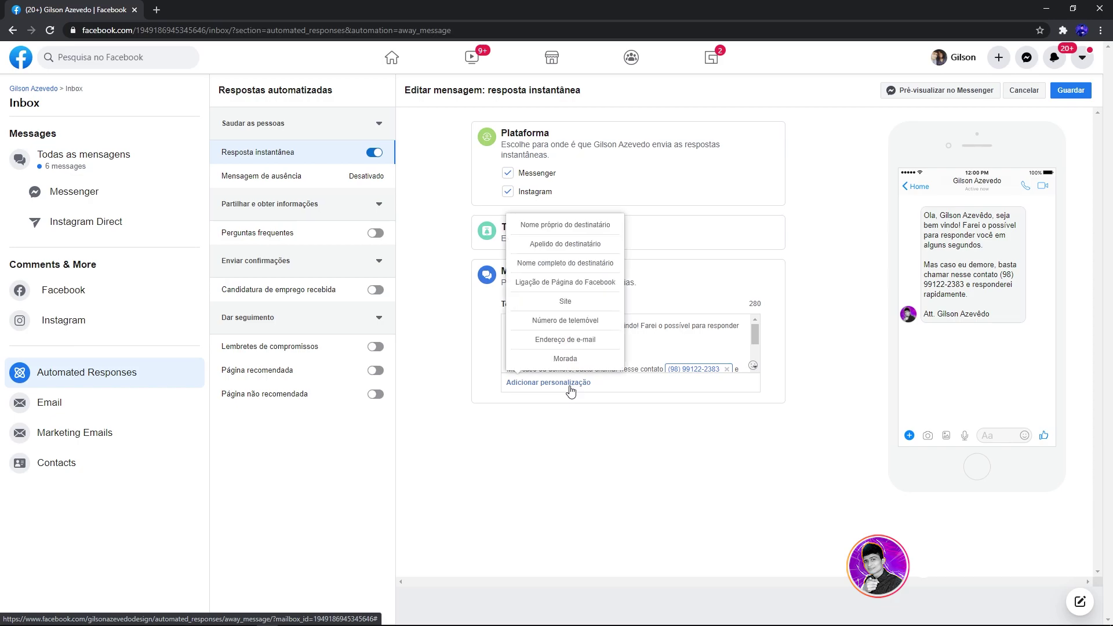
{"action": "left_click", "coordinate": [571, 232]}
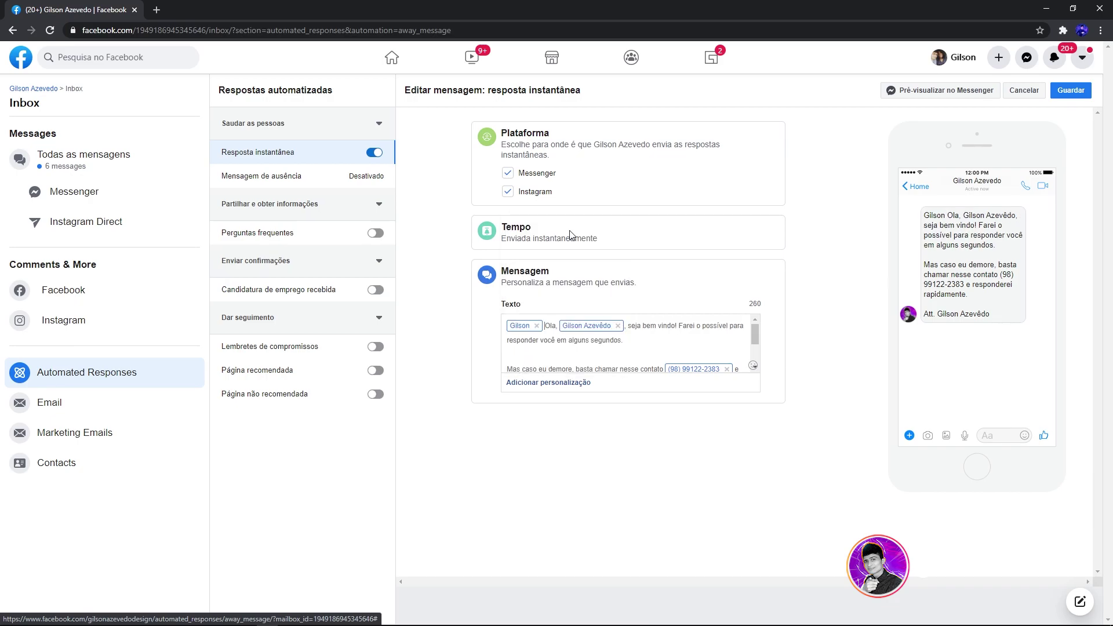
{"action": "left_click", "coordinate": [537, 326]}
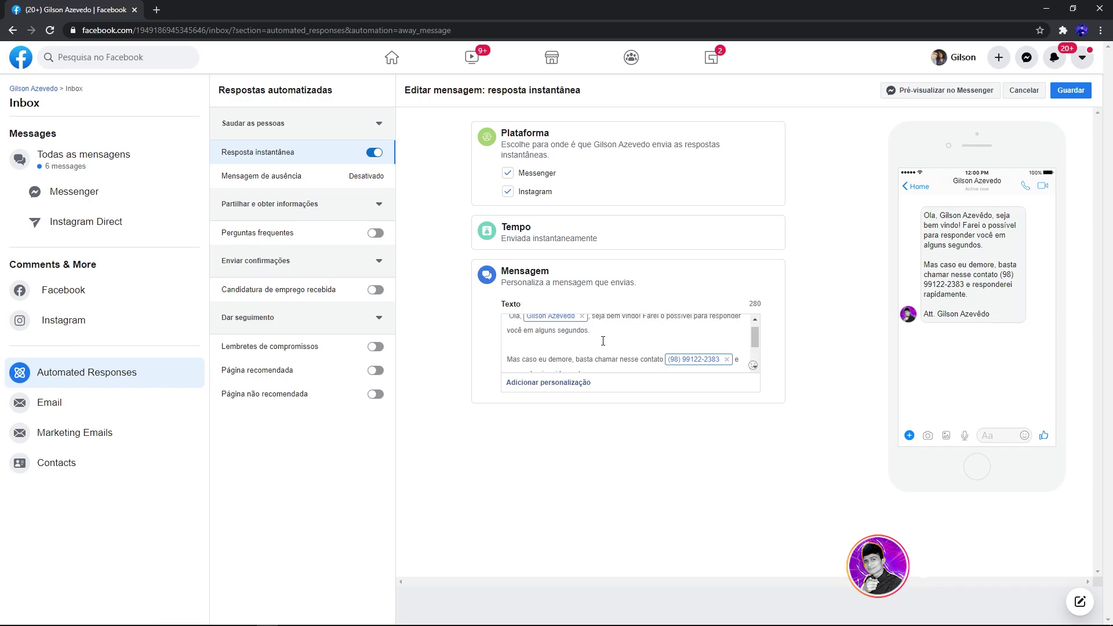
Review the instant reply's full text and the available personalization fields, and save the message.
{"action": "scroll", "coordinate": [615, 346], "scroll_direction": "up", "scroll_amount": 1}
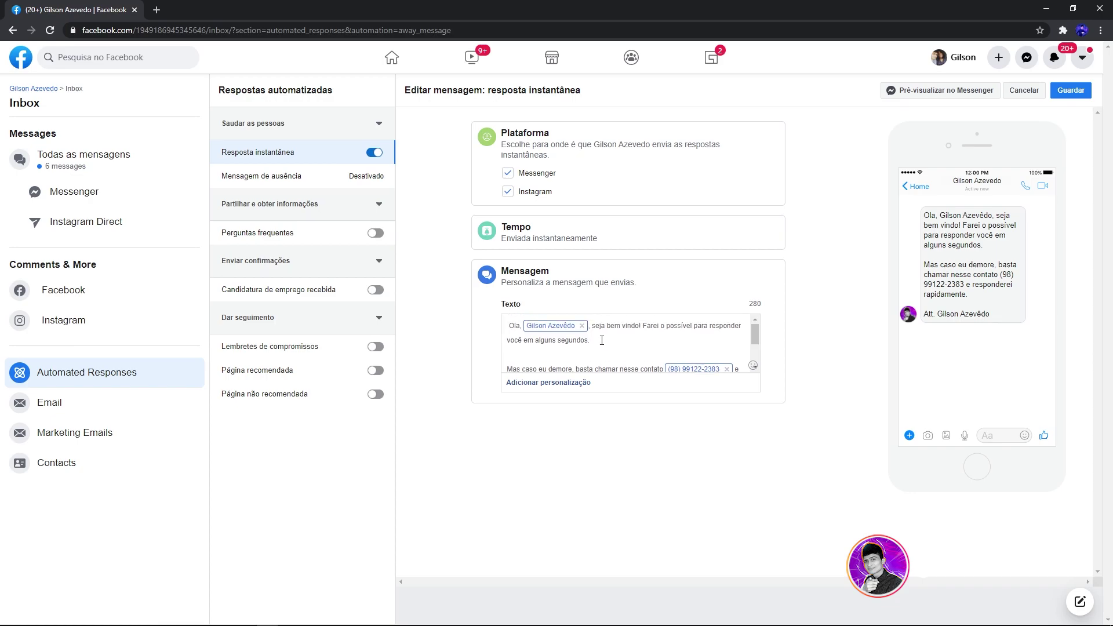
{"action": "scroll", "coordinate": [602, 340], "scroll_direction": "down", "scroll_amount": 2}
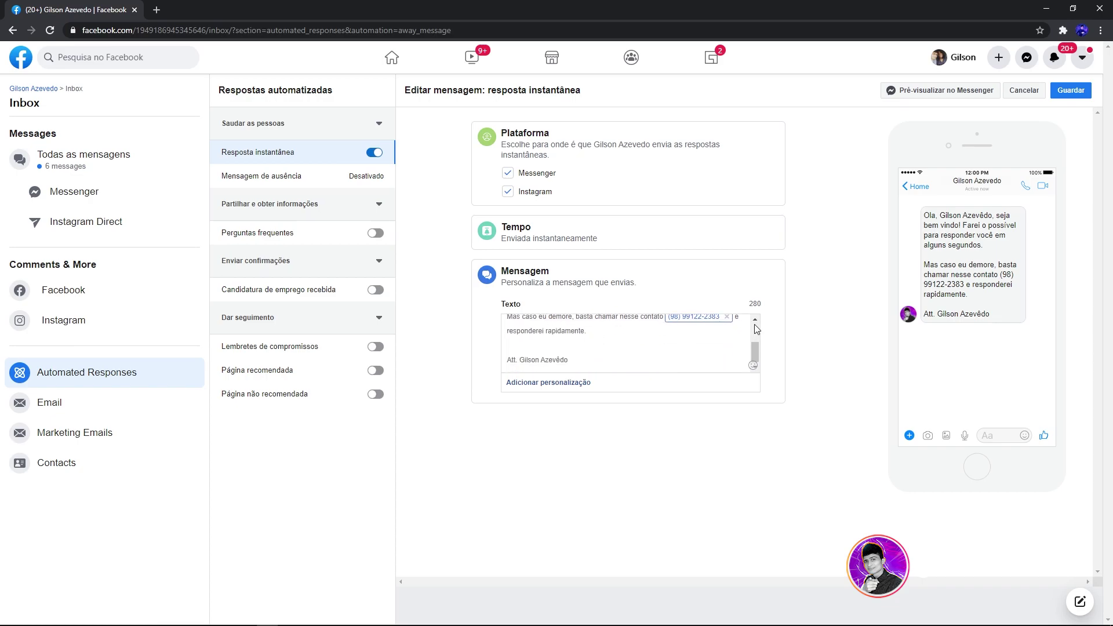
{"action": "scroll", "coordinate": [698, 342], "scroll_direction": "up", "scroll_amount": 1}
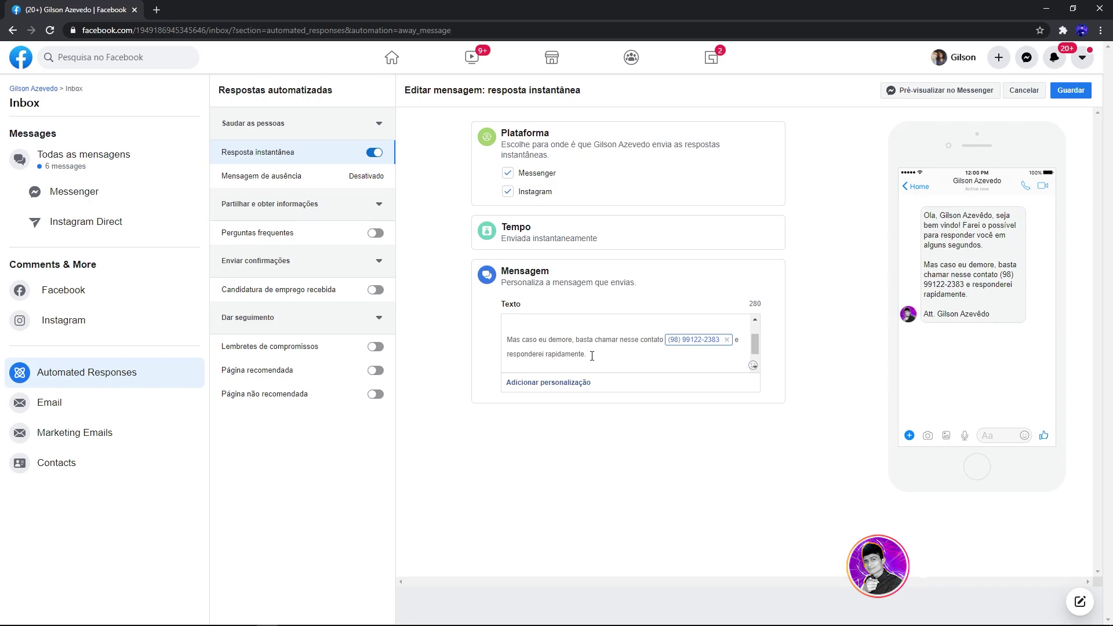
{"action": "left_click", "coordinate": [574, 383]}
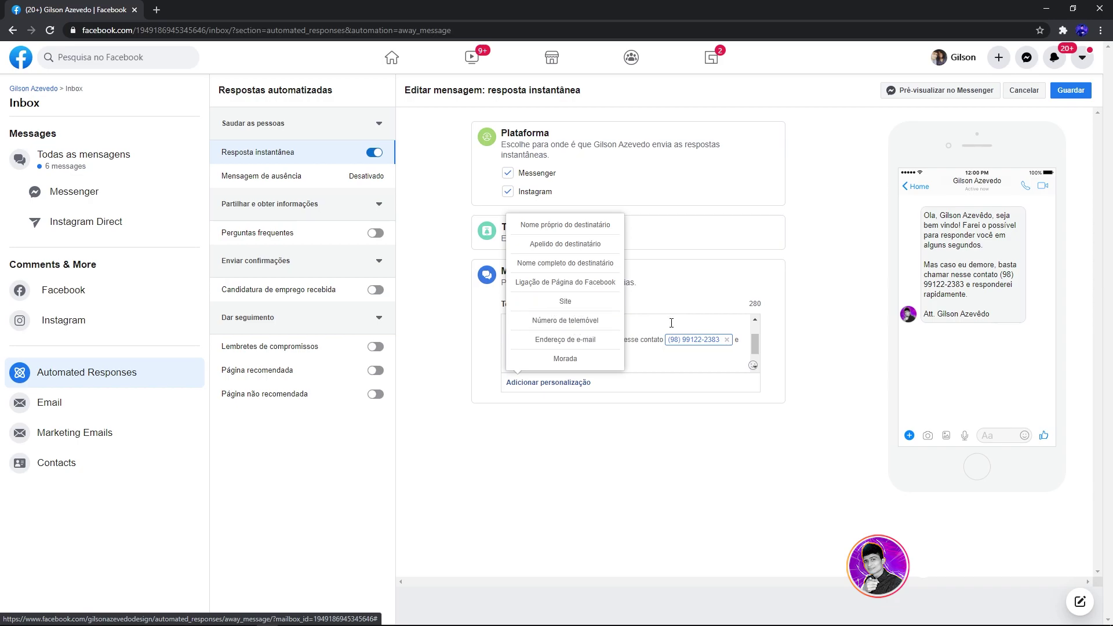
{"action": "left_click", "coordinate": [624, 345]}
{"action": "scroll", "coordinate": [609, 353], "scroll_direction": "down", "scroll_amount": 1}
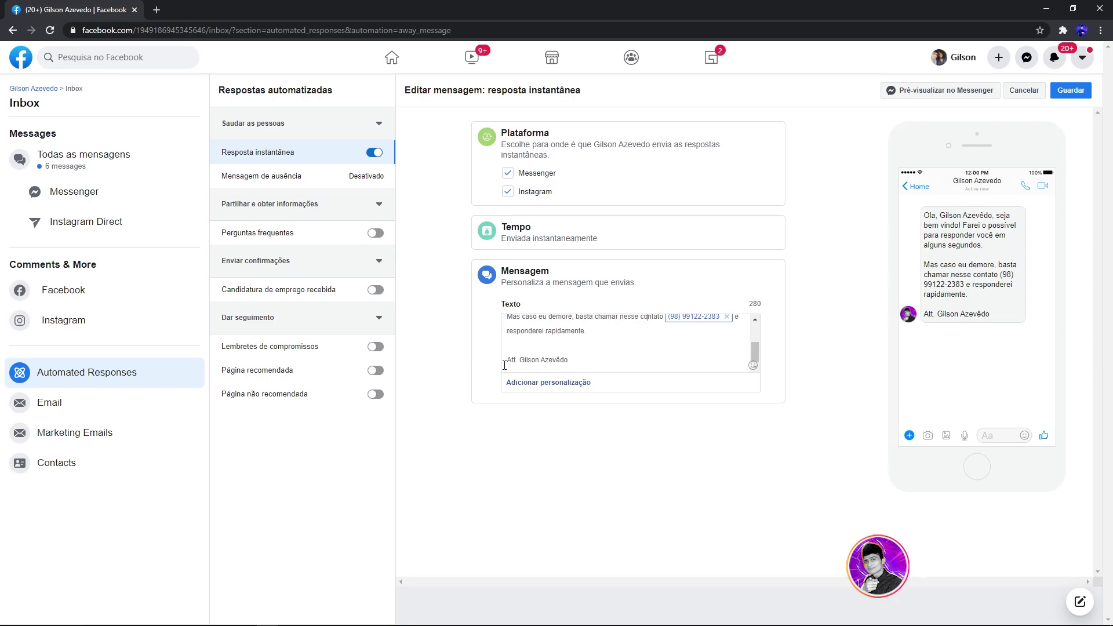
{"action": "left_click", "coordinate": [1082, 93]}
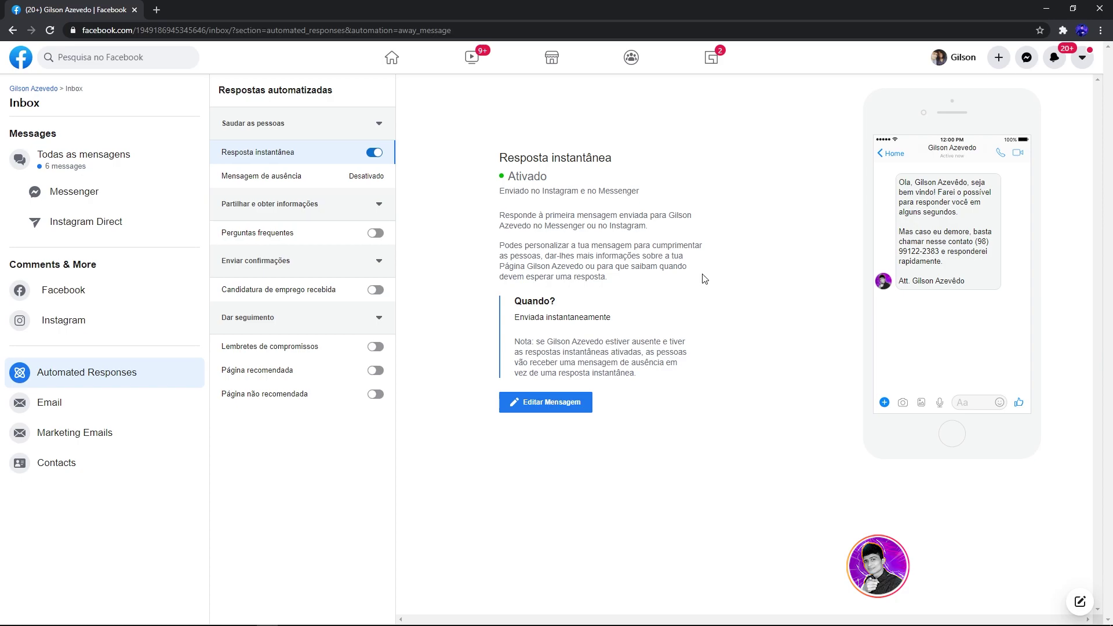
Preview the instant reply in Messenger and check the message received in the Page's chat, closing the chat when done.
{"action": "left_click", "coordinate": [571, 403]}
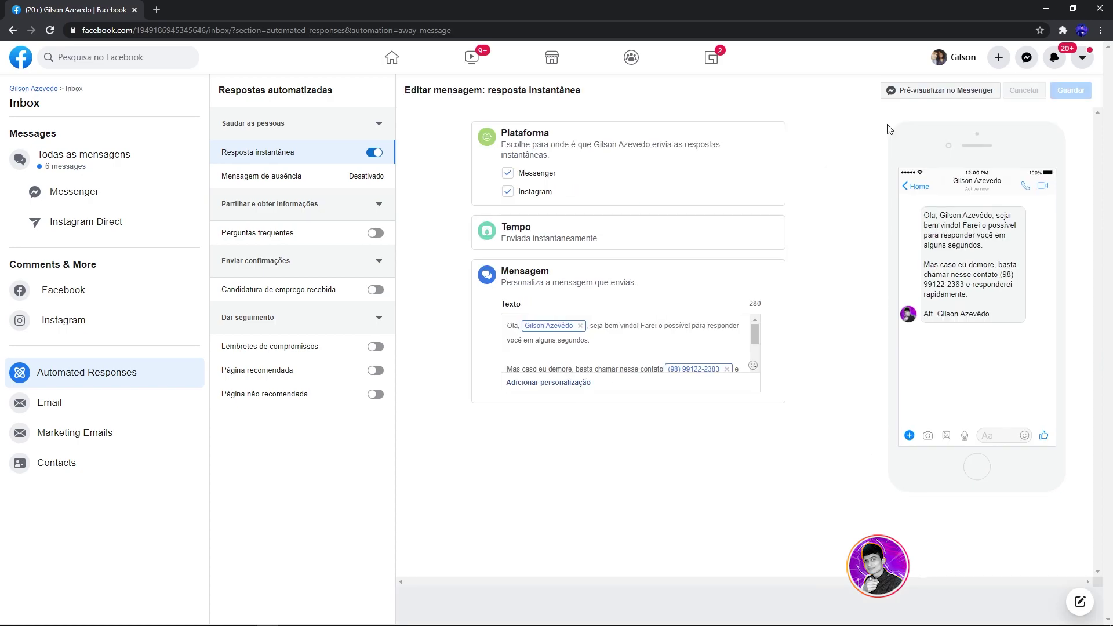
{"action": "left_click", "coordinate": [917, 100]}
{"action": "left_click", "coordinate": [1028, 58]}
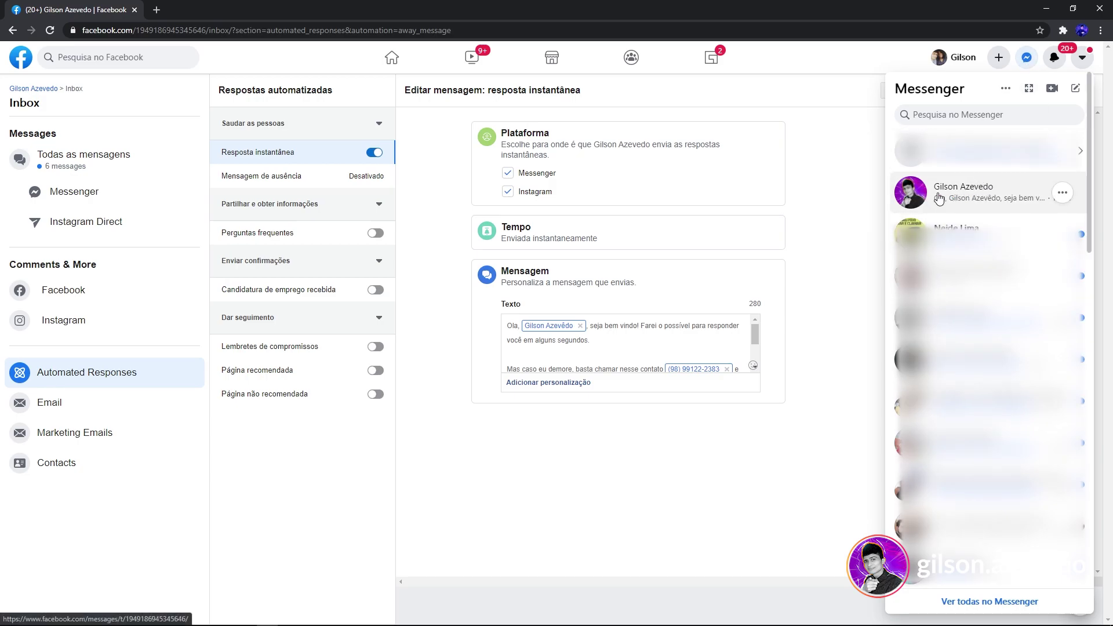
{"action": "left_click", "coordinate": [954, 202]}
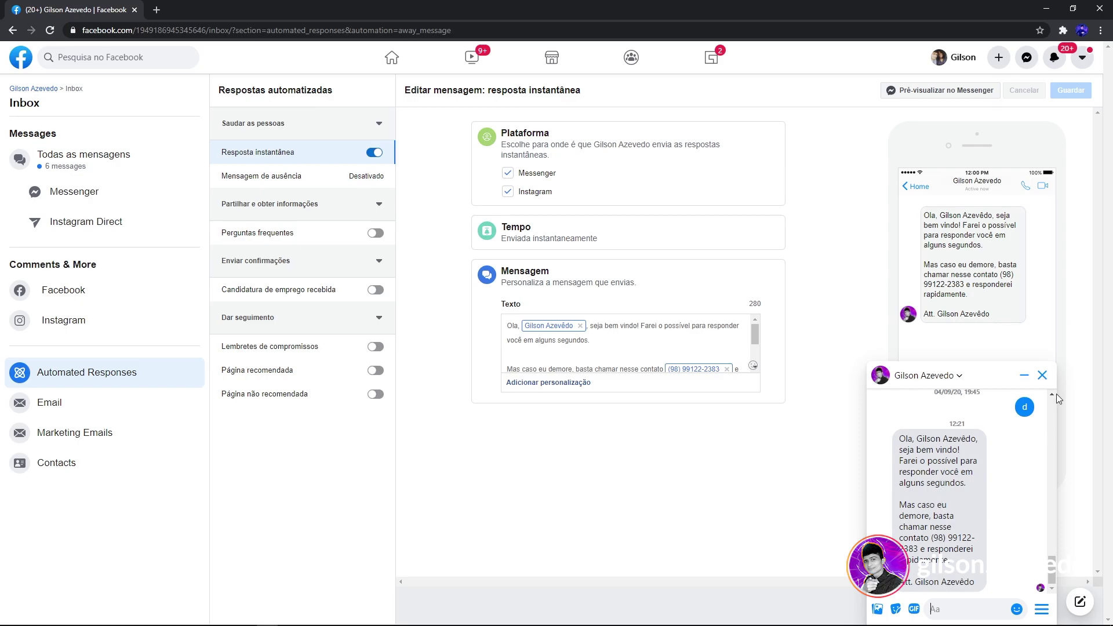
{"action": "left_click", "coordinate": [1042, 376]}
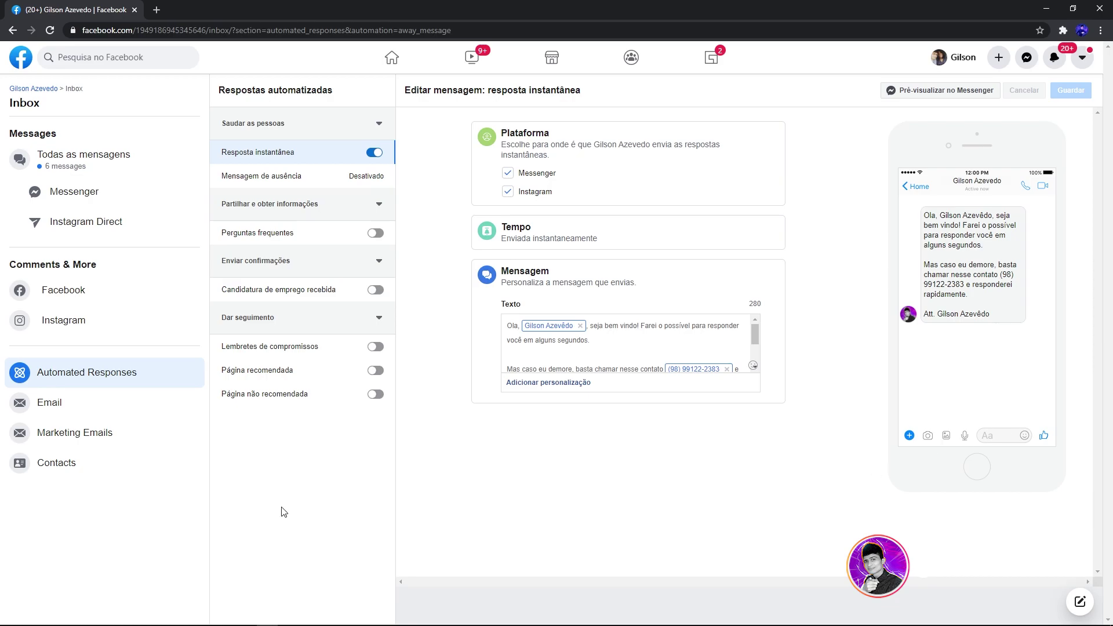
Open the away message (Mensagem de ausência) for editing.
{"action": "left_click", "coordinate": [313, 177]}
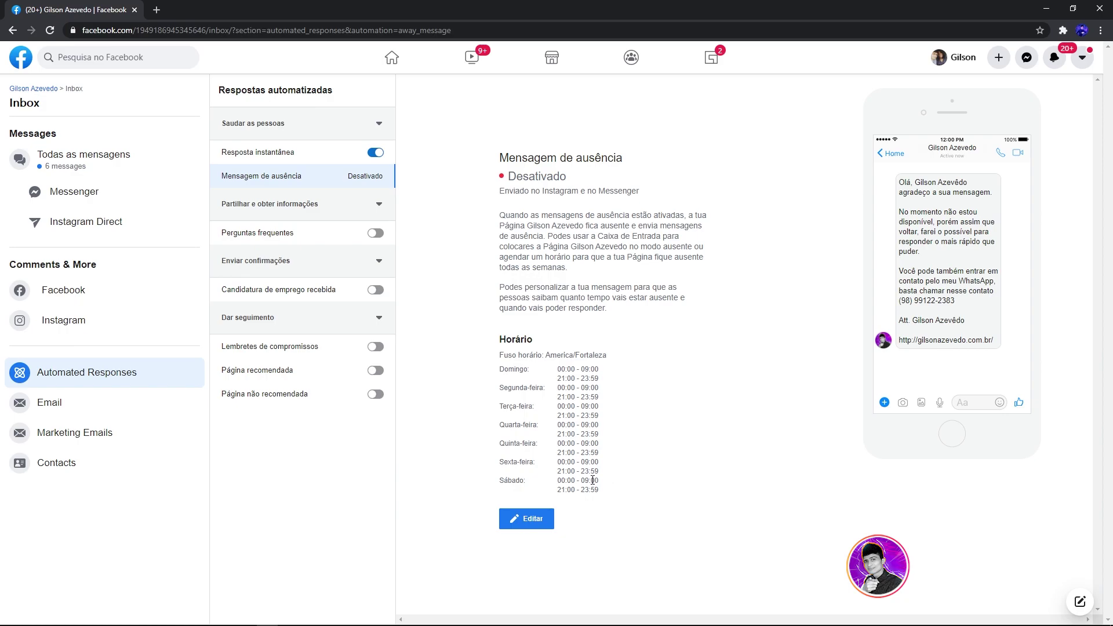
{"action": "left_click", "coordinate": [533, 519]}
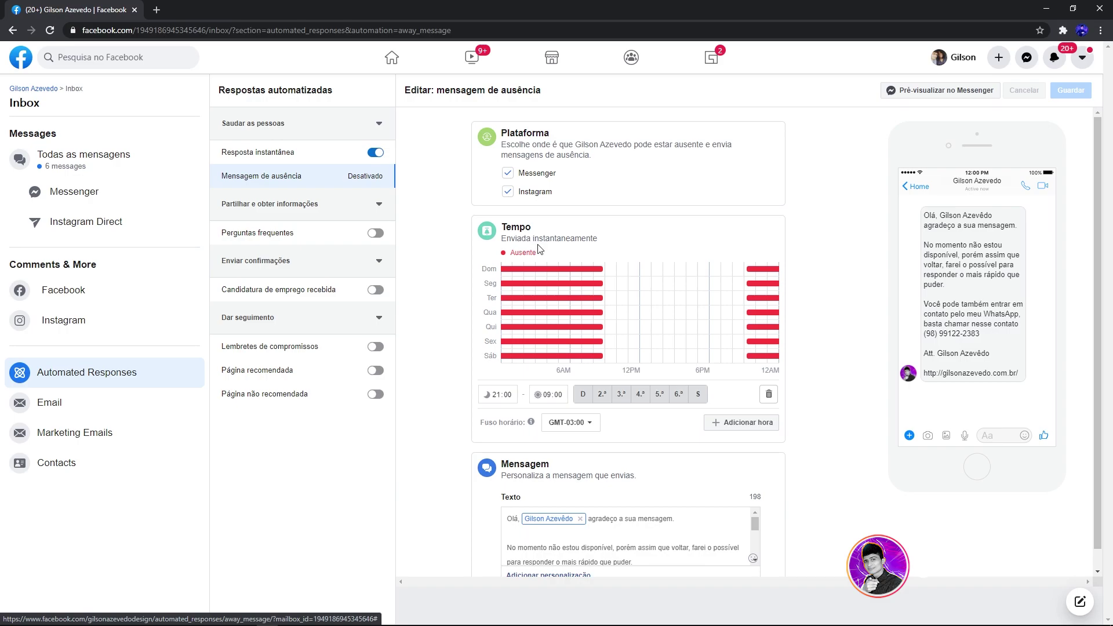
Try excluding Sunday, Monday and Tuesday from the 21:00–09:00 away interval, and select those days again.
{"action": "left_click", "coordinate": [583, 397]}
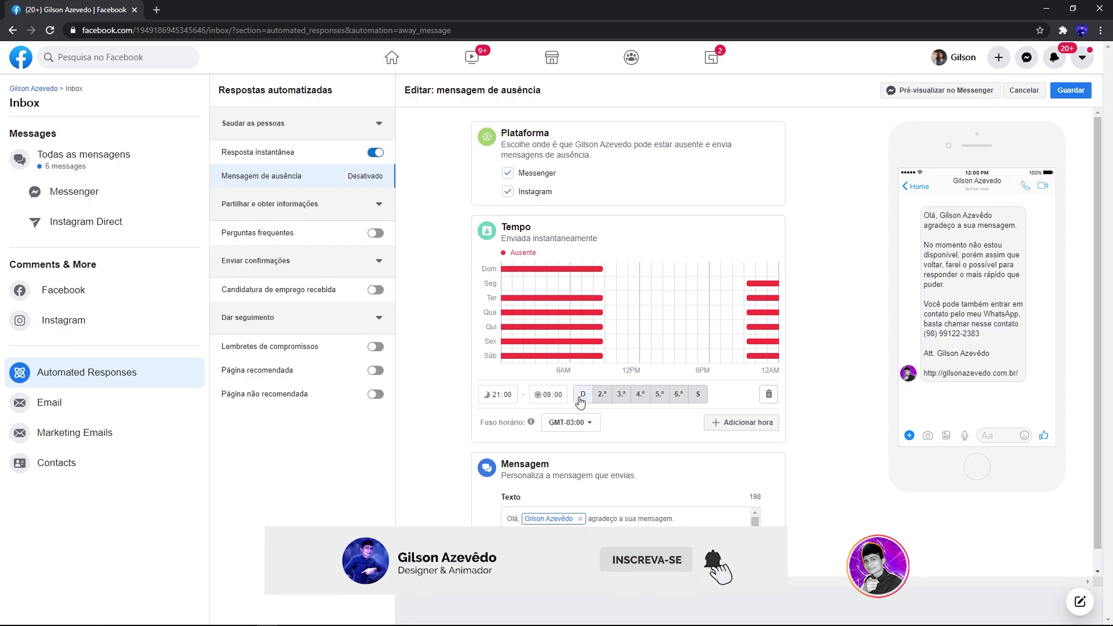
{"action": "left_click", "coordinate": [582, 396]}
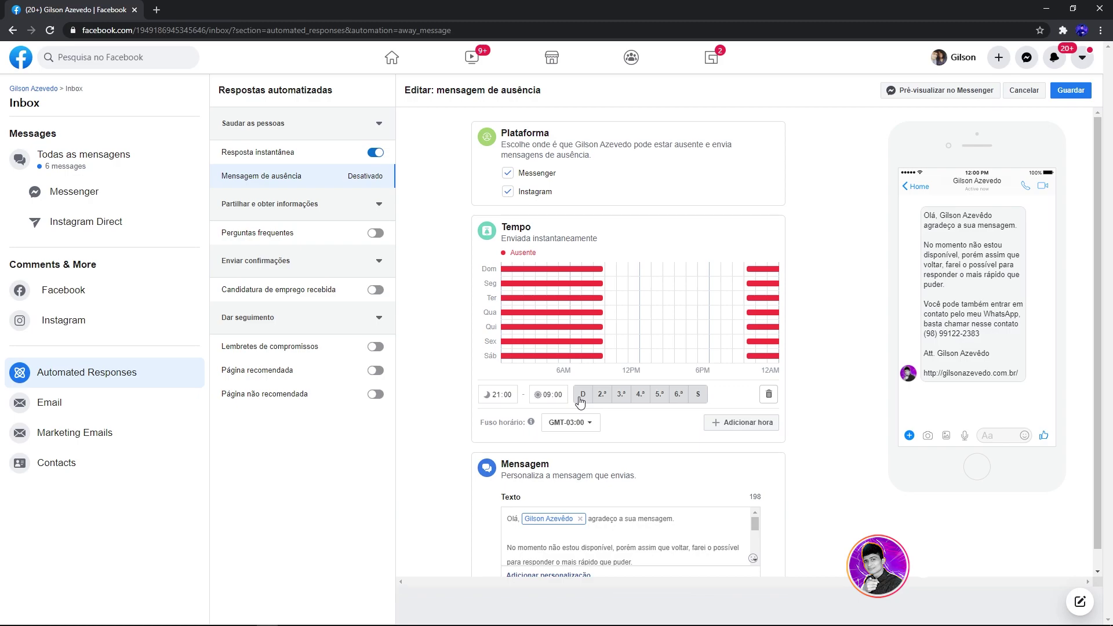
{"action": "left_click", "coordinate": [497, 397]}
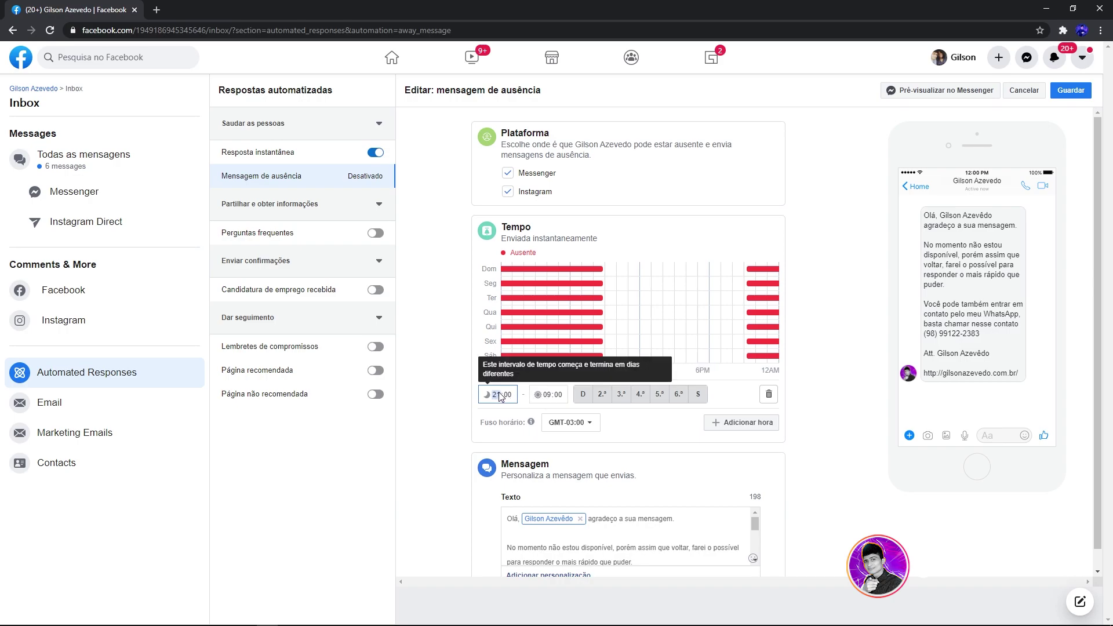
{"action": "left_click", "coordinate": [621, 394]}
{"action": "left_click", "coordinate": [602, 394]}
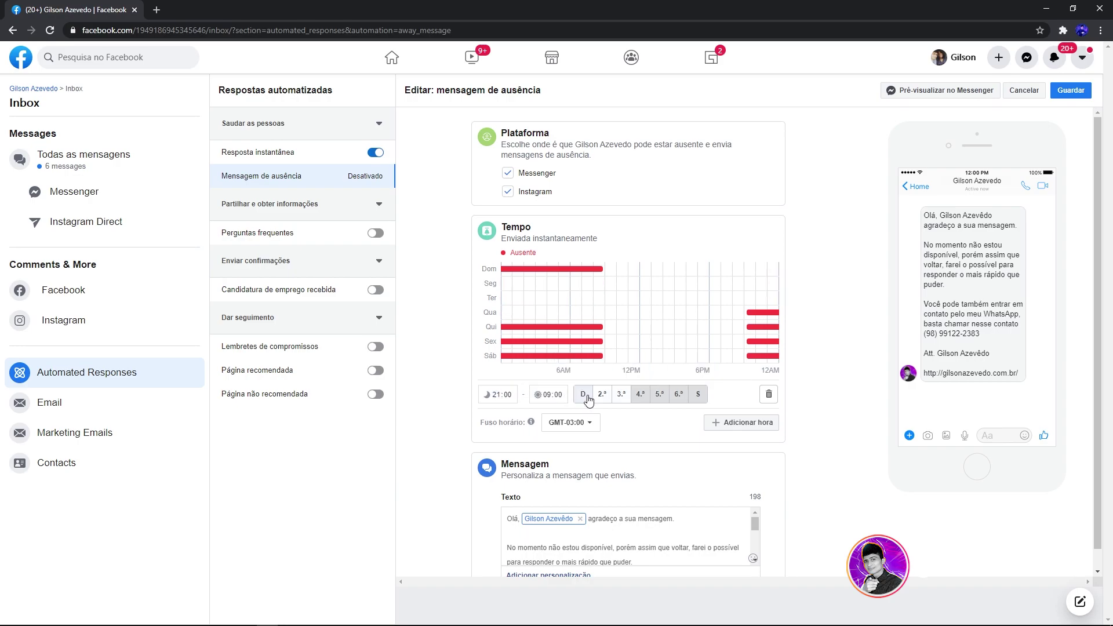
{"action": "left_click", "coordinate": [585, 396]}
{"action": "left_click", "coordinate": [586, 397]}
{"action": "left_click", "coordinate": [597, 398]}
{"action": "left_click", "coordinate": [627, 399]}
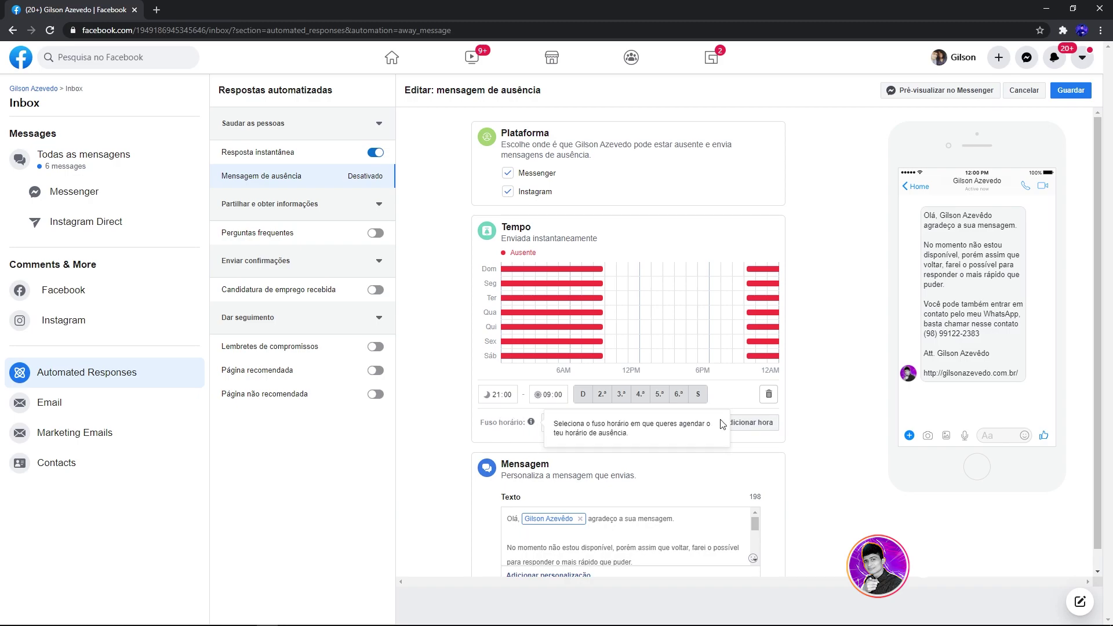
Add a second away interval from 00:00 to 23:59 for Sunday and Saturday, and remove both days from the 21:00–09:00 interval.
{"action": "left_click", "coordinate": [748, 423]}
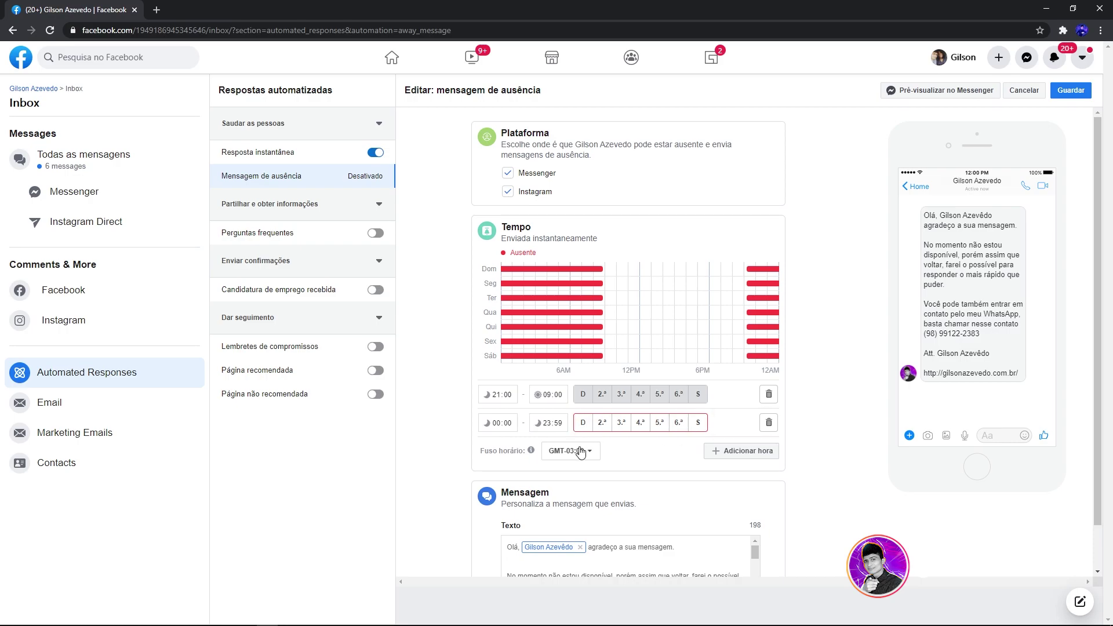
{"action": "left_click", "coordinate": [583, 427]}
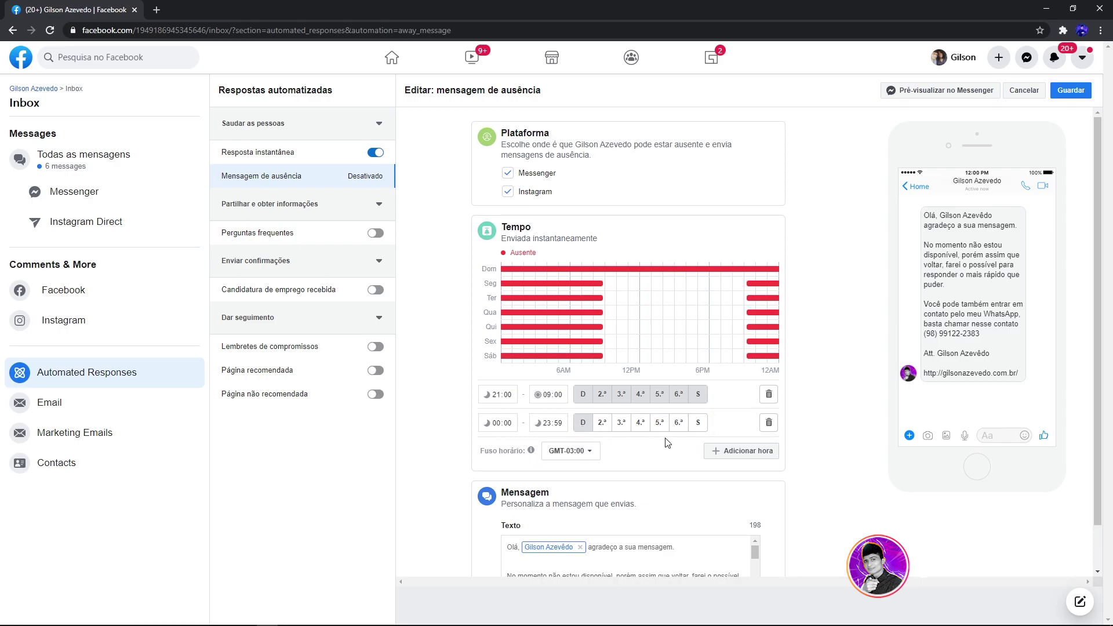
{"action": "left_click", "coordinate": [699, 425]}
{"action": "left_click", "coordinate": [698, 395]}
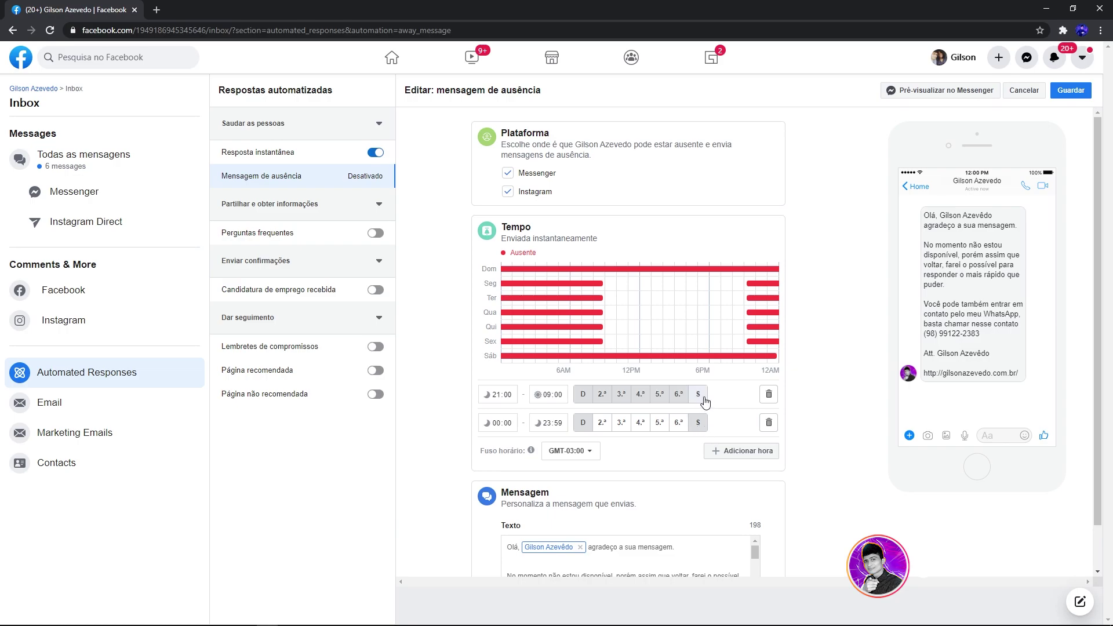
{"action": "left_click", "coordinate": [583, 395]}
{"action": "left_click", "coordinate": [494, 424]}
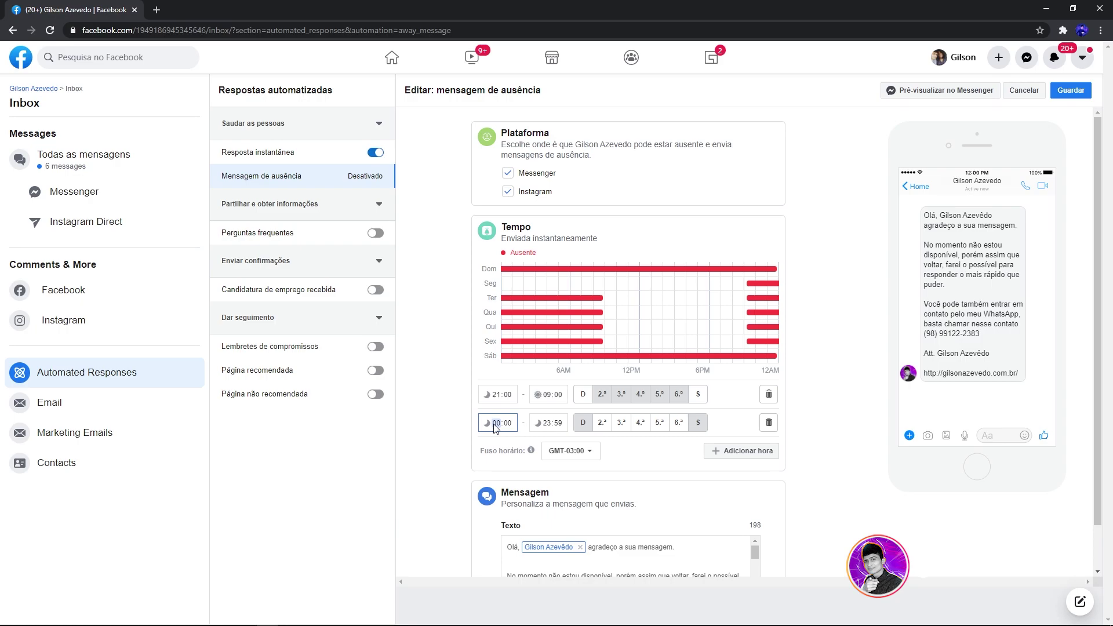
Set the Sunday and Saturday away interval to 20:00–09:00.
{"action": "type", "text": "20"}
{"action": "left_click", "coordinate": [549, 425]}
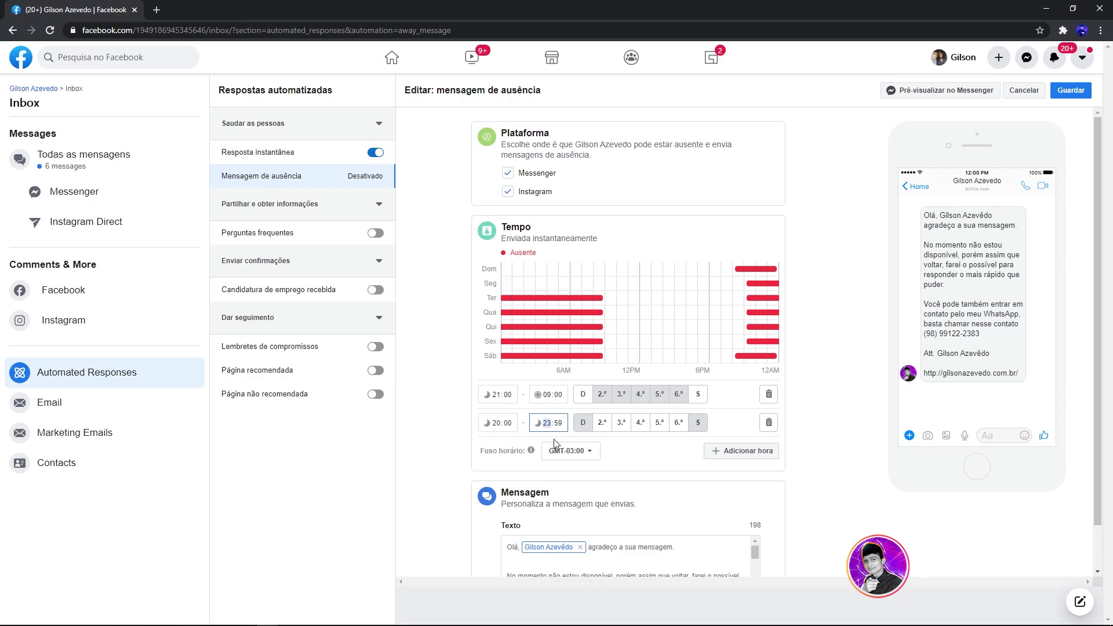
{"action": "type", "text": "09"}
{"action": "left_click", "coordinate": [559, 425]}
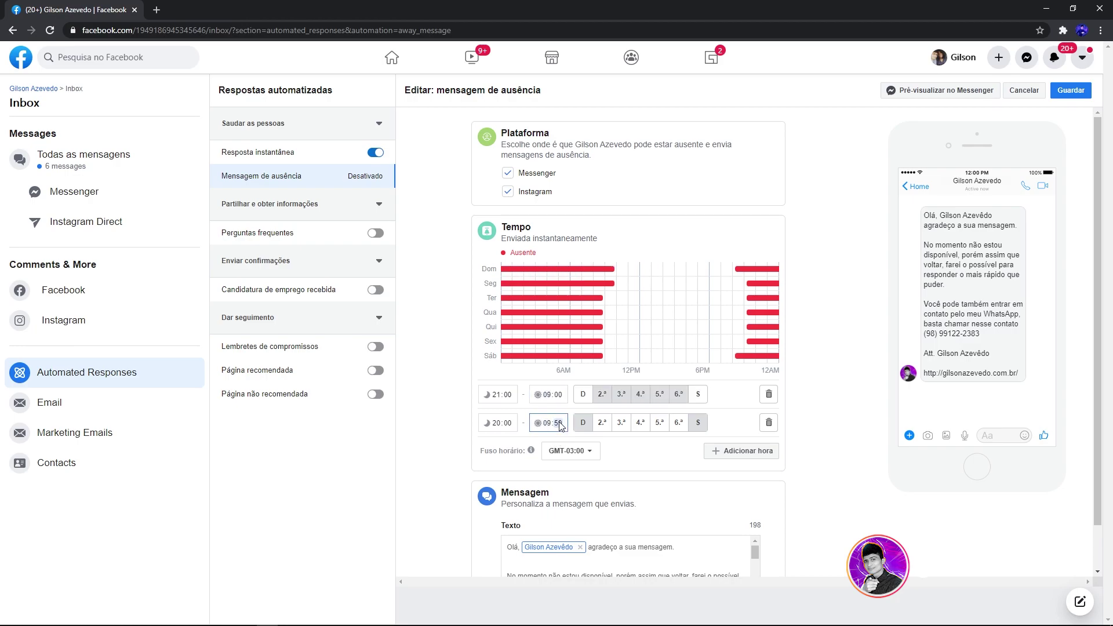
{"action": "type", "text": "00"}
{"action": "left_click", "coordinate": [622, 446]}
Review the away message text through to the signature and website link, and save the away message settings.
{"action": "scroll", "coordinate": [456, 462], "scroll_direction": "down", "scroll_amount": 1}
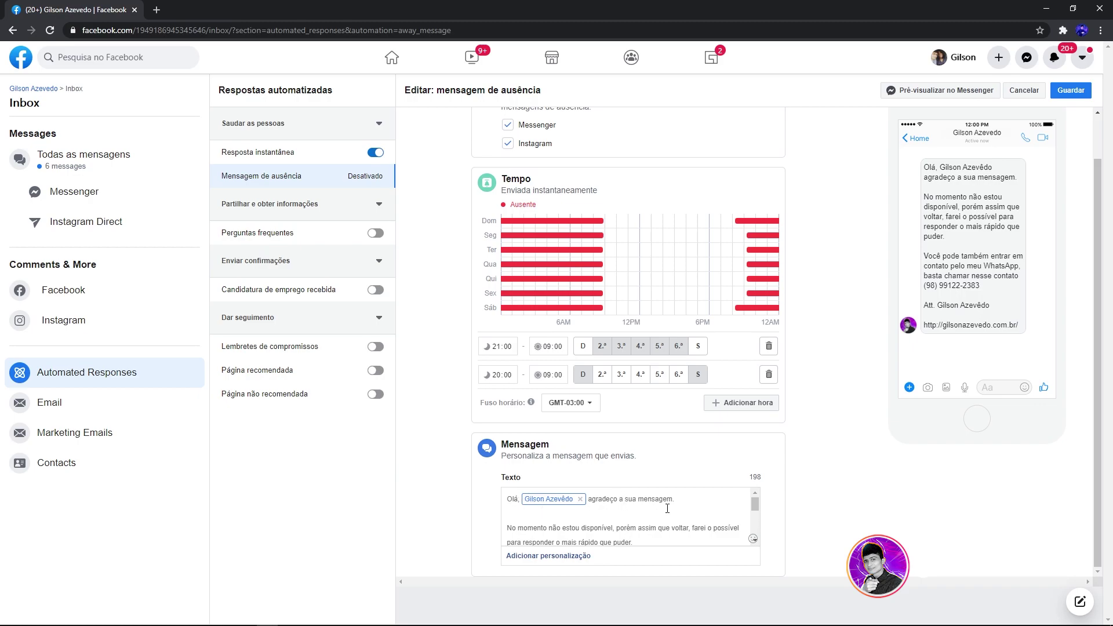
{"action": "scroll", "coordinate": [755, 509], "scroll_direction": "down", "scroll_amount": 1}
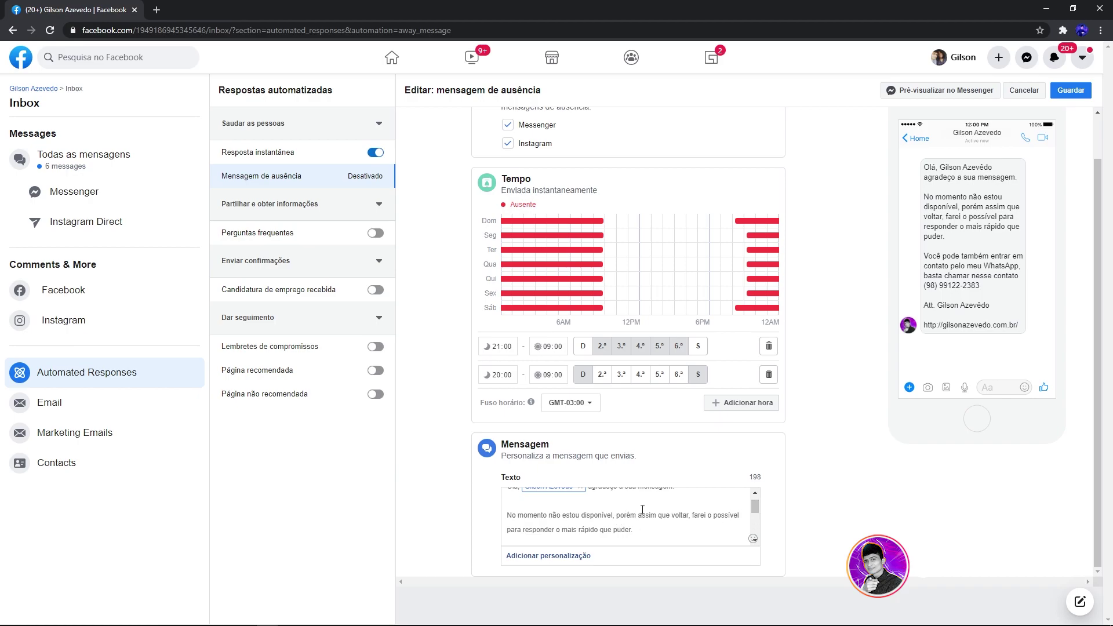
{"action": "scroll", "coordinate": [609, 523], "scroll_direction": "down", "scroll_amount": 1}
{"action": "scroll", "coordinate": [611, 528], "scroll_direction": "up", "scroll_amount": 1}
{"action": "scroll", "coordinate": [638, 530], "scroll_direction": "down", "scroll_amount": 2}
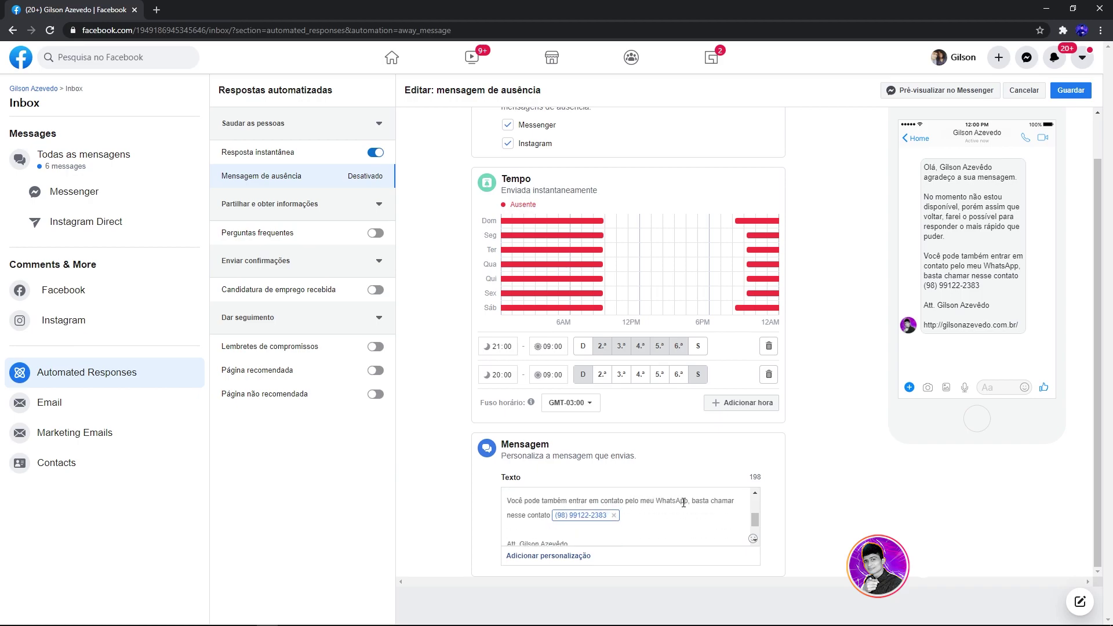
{"action": "scroll", "coordinate": [545, 519], "scroll_direction": "down", "scroll_amount": 2}
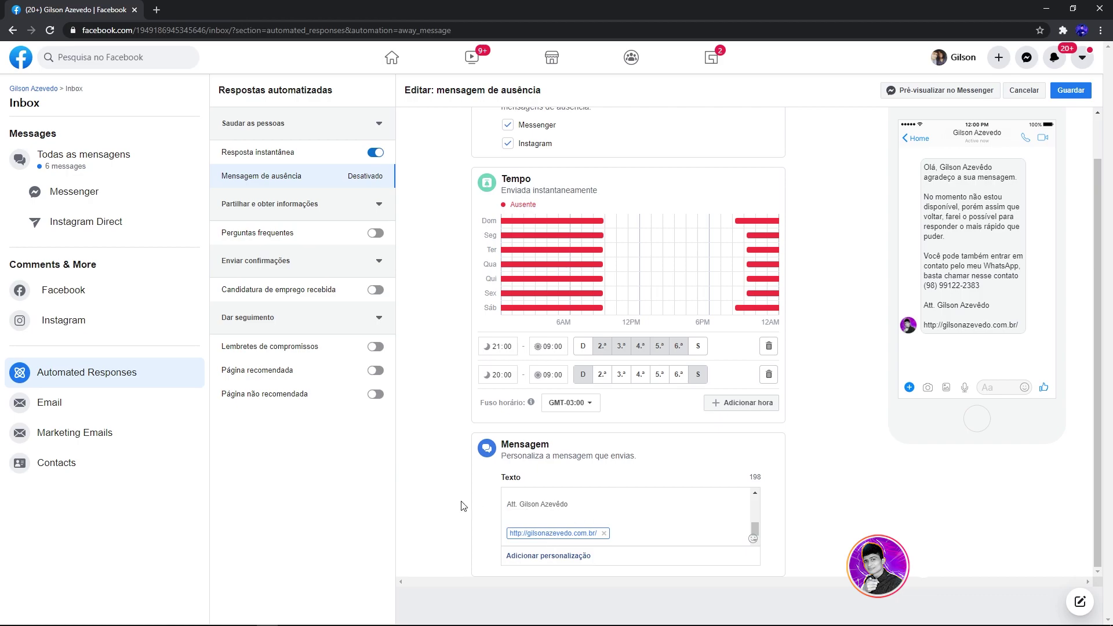
{"action": "scroll", "coordinate": [462, 498], "scroll_direction": "up", "scroll_amount": 2}
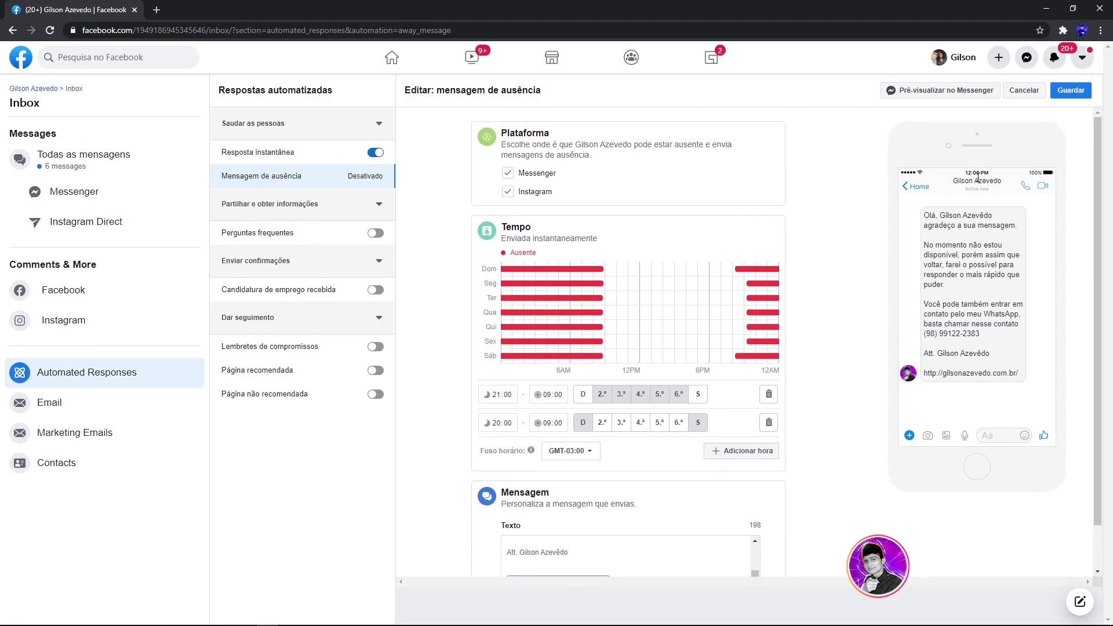
{"action": "left_click", "coordinate": [1080, 91]}
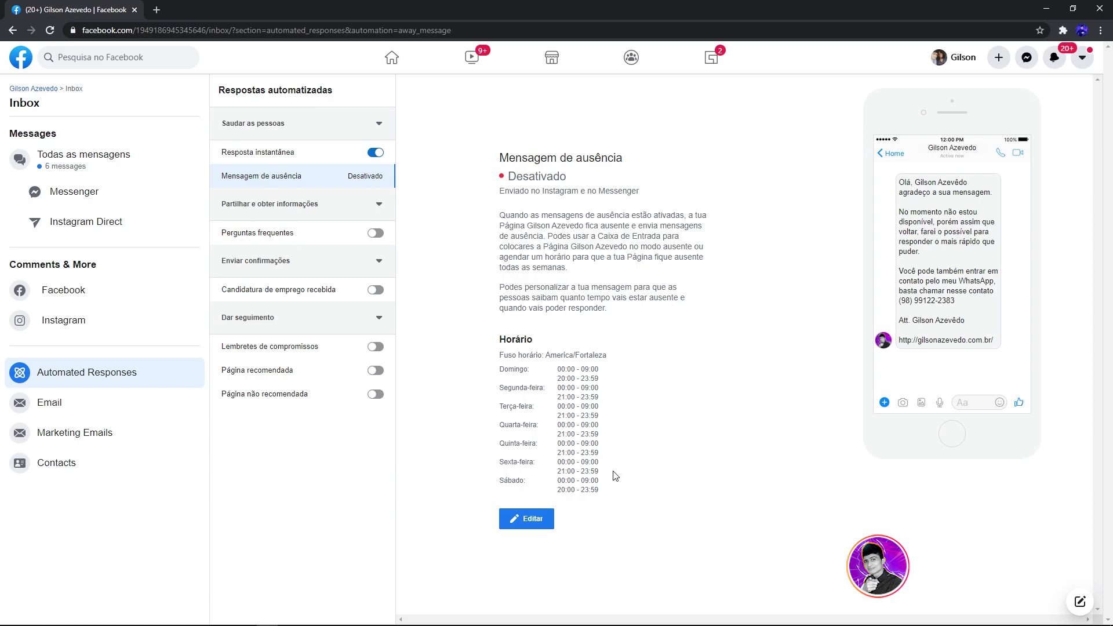
Reopen the away message for editing, preview it in Messenger, read the message received and close the chat.
{"action": "left_click", "coordinate": [530, 517]}
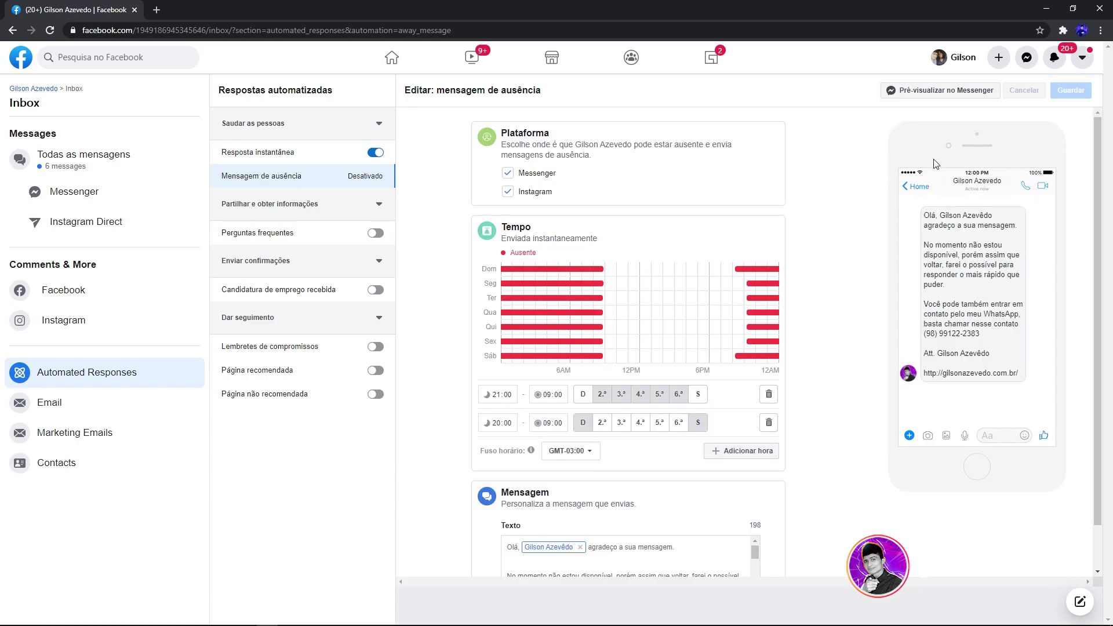
{"action": "left_click", "coordinate": [945, 91]}
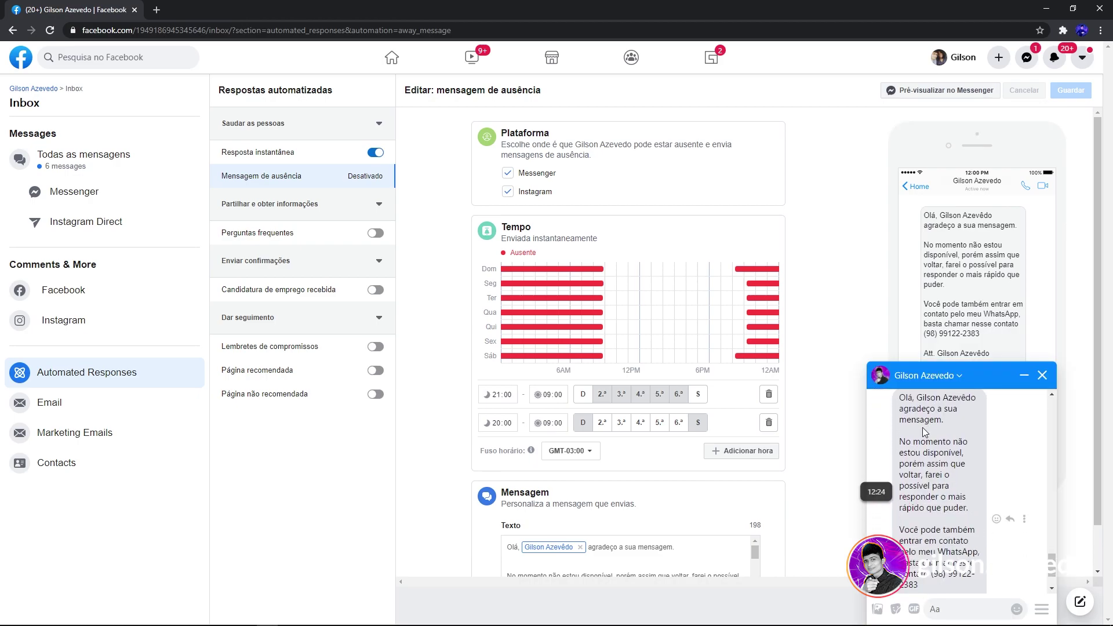
{"action": "scroll", "coordinate": [924, 434], "scroll_direction": "down", "scroll_amount": 1}
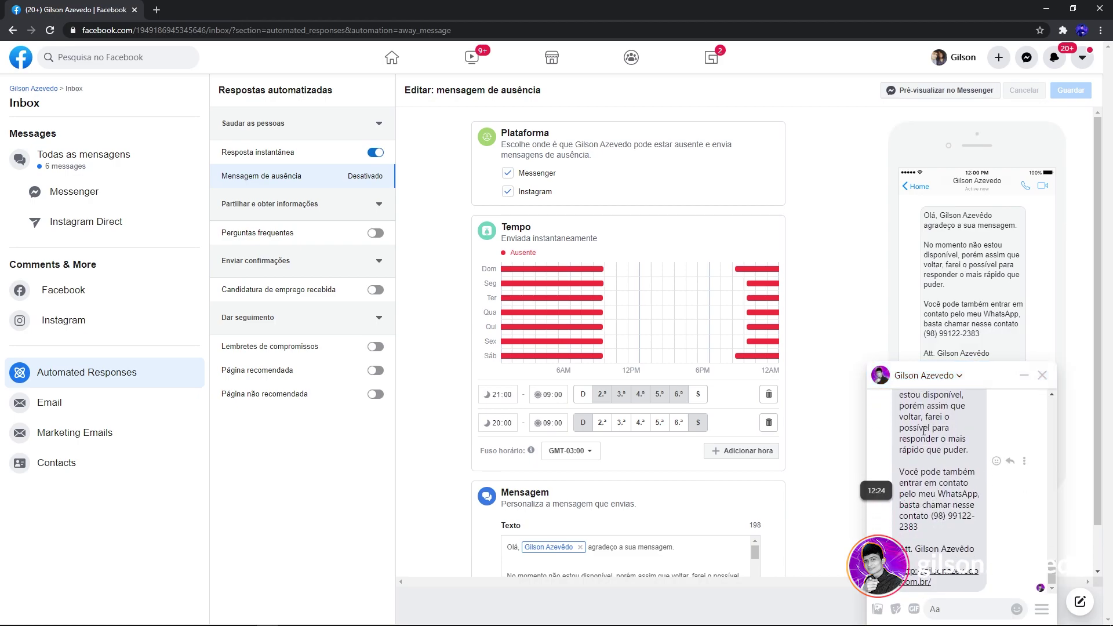
{"action": "left_click", "coordinate": [1043, 376]}
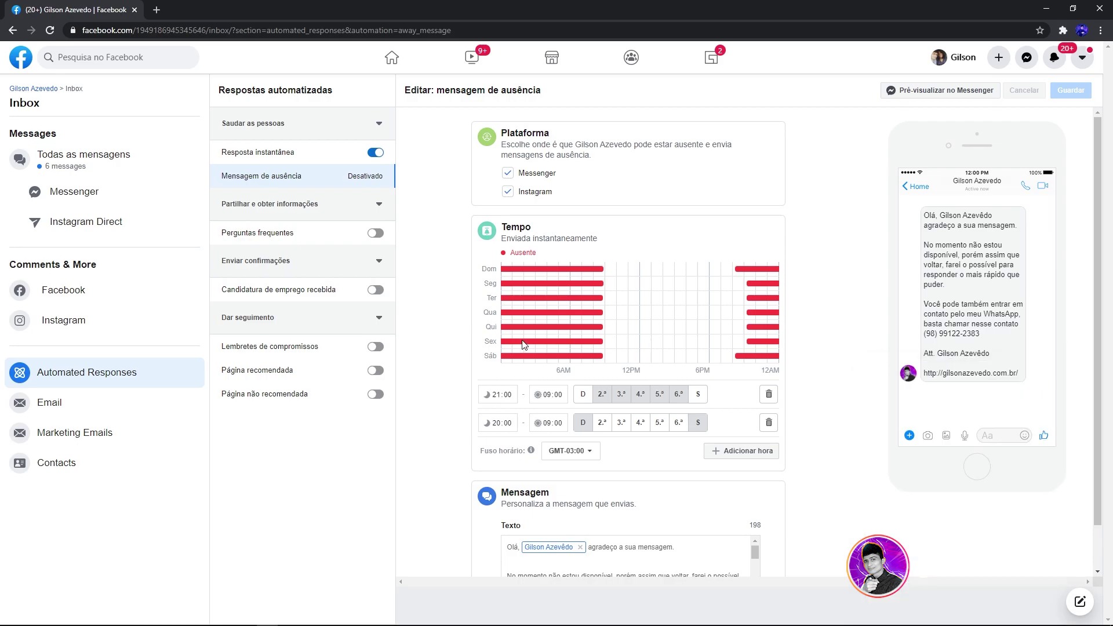
Turn on the frequently asked questions (Perguntas frequentes) and open their message for editing.
{"action": "left_click", "coordinate": [253, 232]}
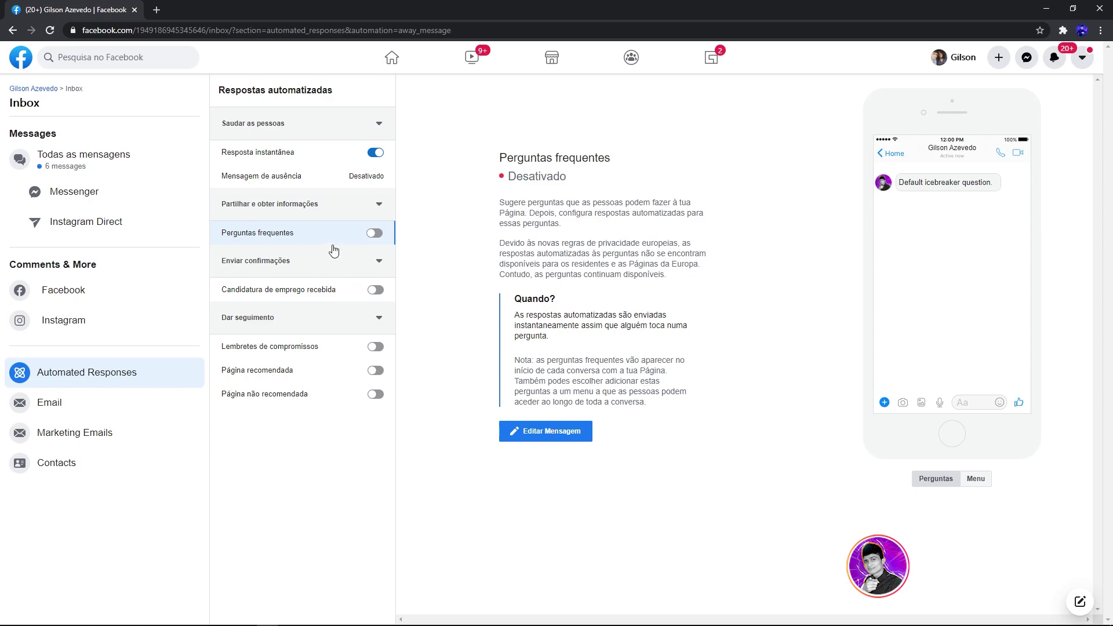
{"action": "left_click", "coordinate": [375, 237]}
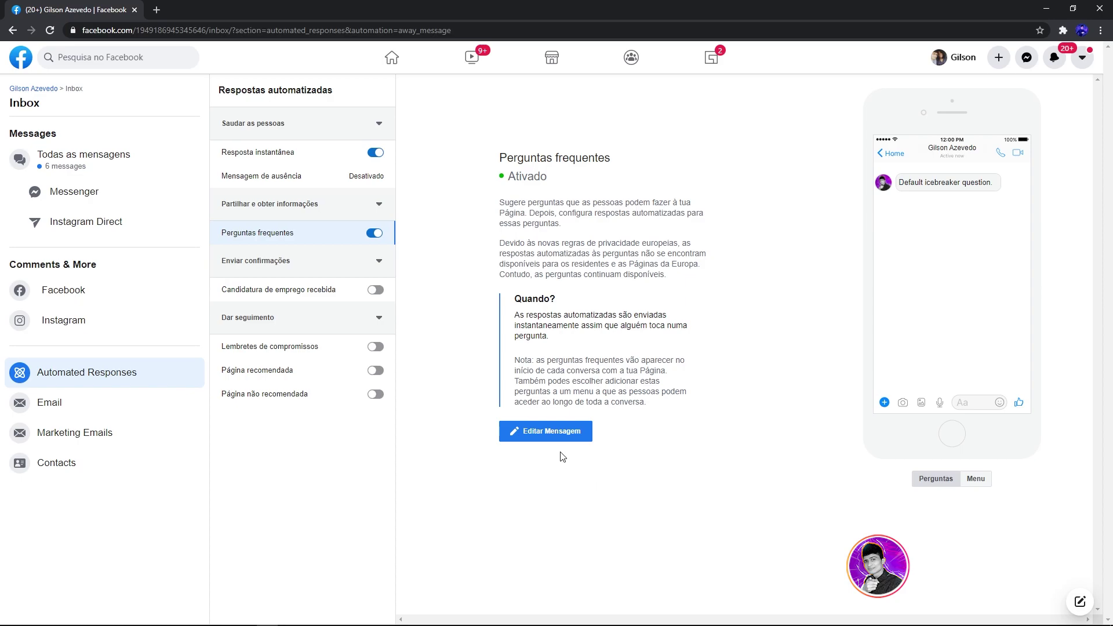
{"action": "left_click", "coordinate": [551, 434]}
Look through Perguntas 1 to 5, including their automated replies and link buttons.
{"action": "scroll", "coordinate": [464, 427], "scroll_direction": "down", "scroll_amount": 1}
{"action": "scroll", "coordinate": [462, 428], "scroll_direction": "up", "scroll_amount": 1}
{"action": "scroll", "coordinate": [519, 325], "scroll_direction": "down", "scroll_amount": 4}
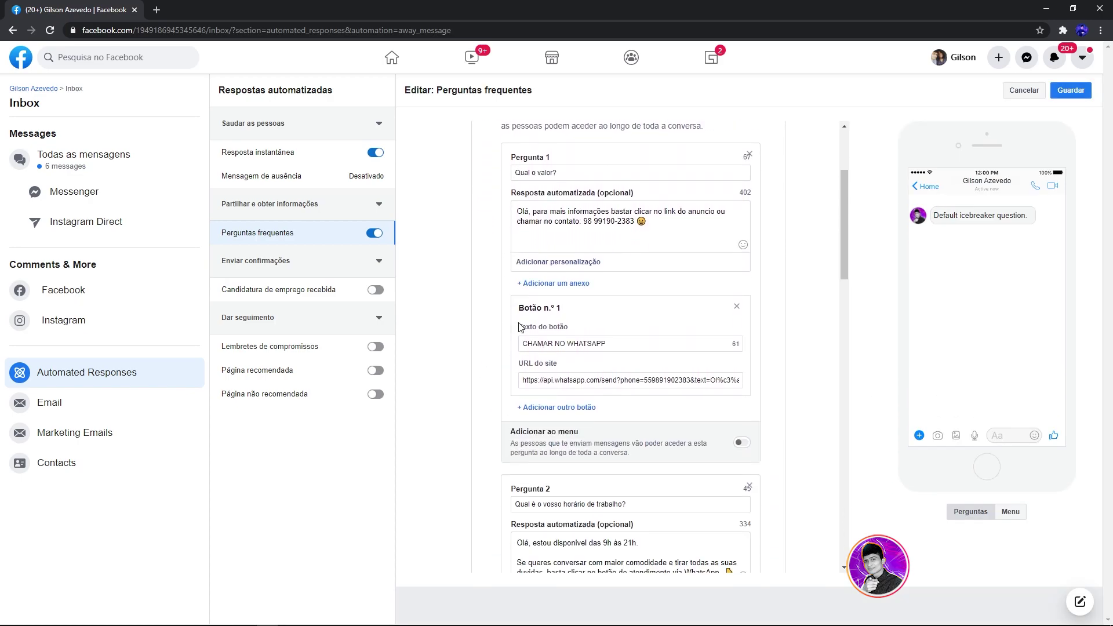
{"action": "scroll", "coordinate": [518, 328], "scroll_direction": "up", "scroll_amount": 4}
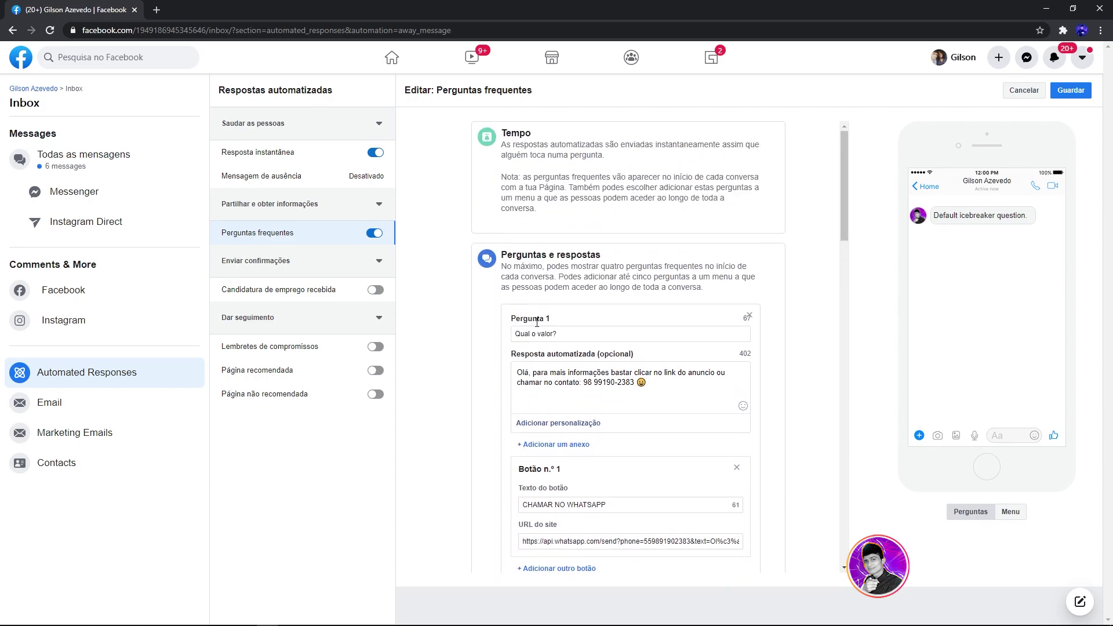
{"action": "scroll", "coordinate": [521, 340], "scroll_direction": "down", "scroll_amount": 5}
{"action": "scroll", "coordinate": [522, 339], "scroll_direction": "down", "scroll_amount": 4}
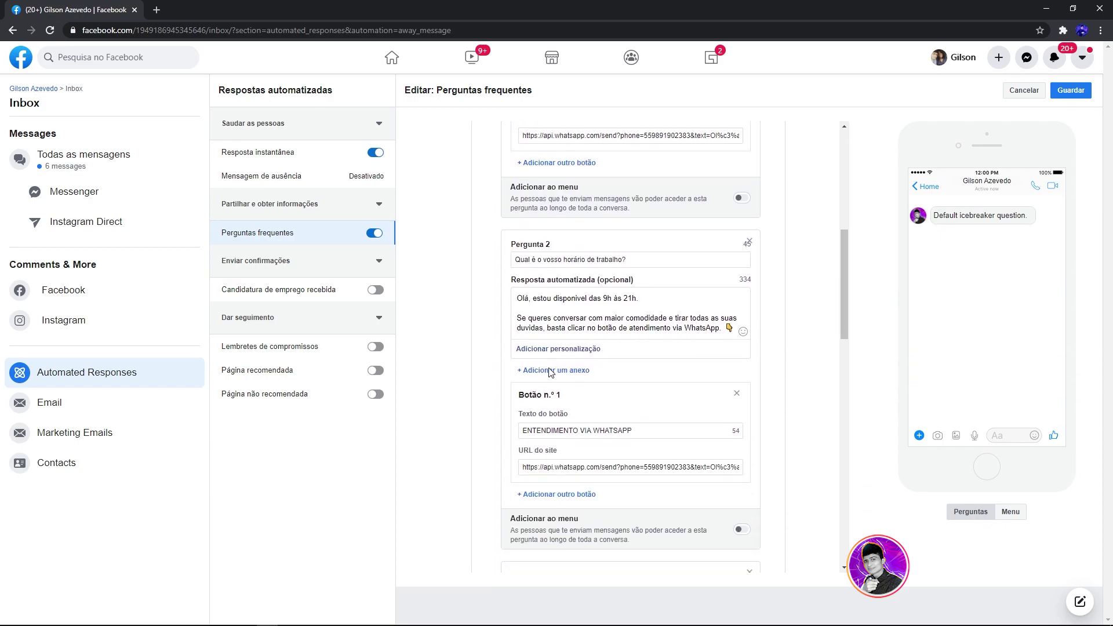
{"action": "scroll", "coordinate": [551, 463], "scroll_direction": "down", "scroll_amount": 7}
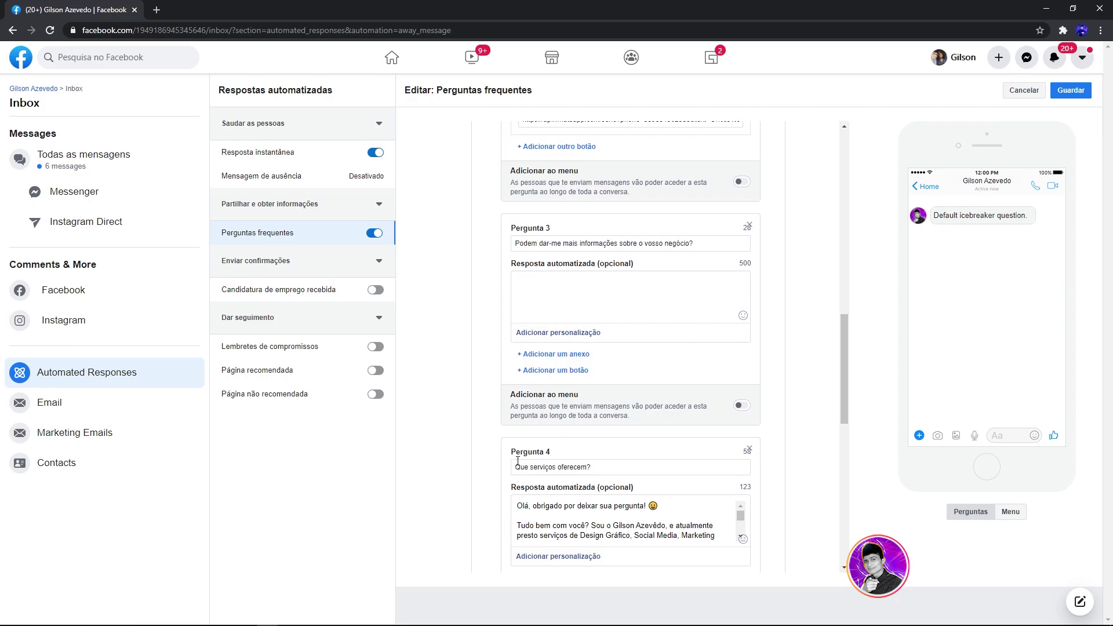
{"action": "scroll", "coordinate": [523, 461], "scroll_direction": "down", "scroll_amount": 5}
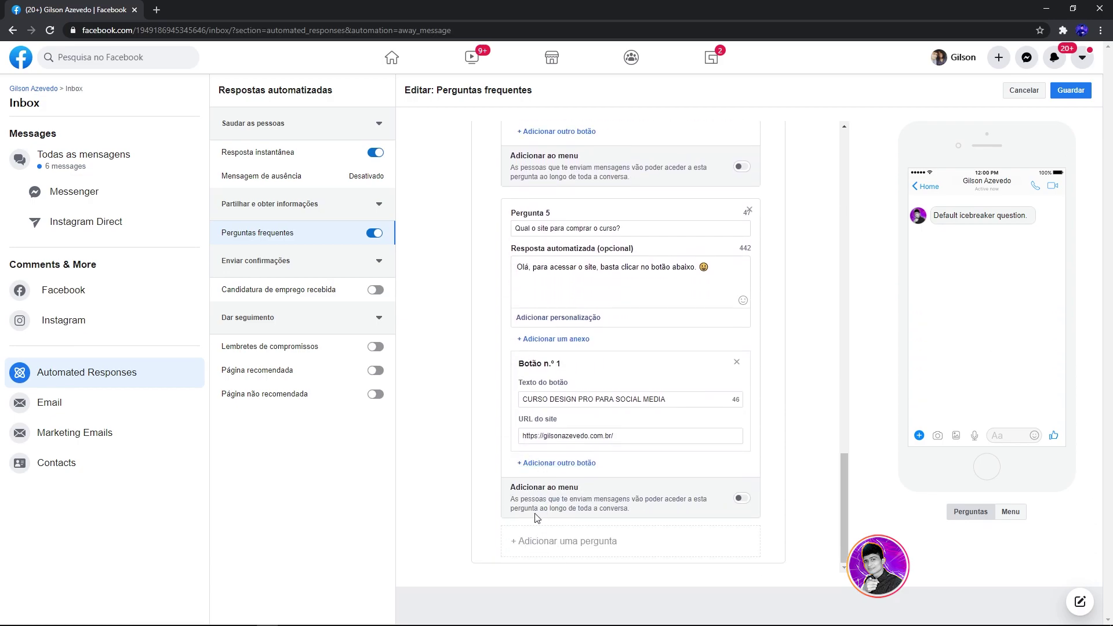
{"action": "scroll", "coordinate": [534, 522], "scroll_direction": "up", "scroll_amount": 12}
{"action": "scroll", "coordinate": [531, 512], "scroll_direction": "up", "scroll_amount": 5}
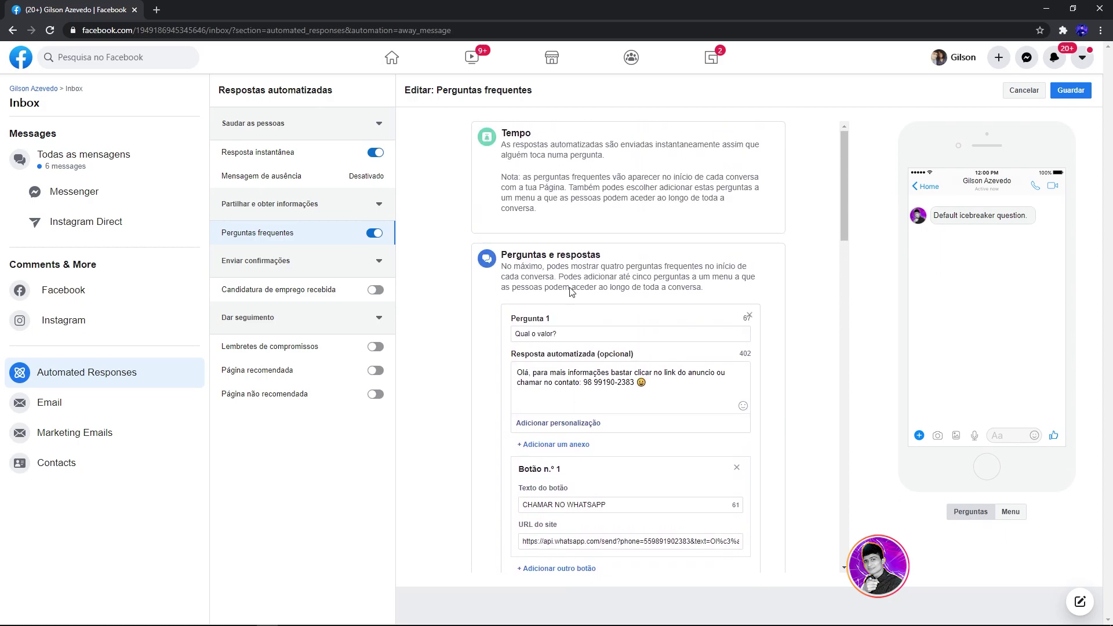
Examine Pergunta 1's question, automated reply and WhatsApp button link, and compare them with the other questions down to Pergunta 5.
{"action": "left_click", "coordinate": [576, 338]}
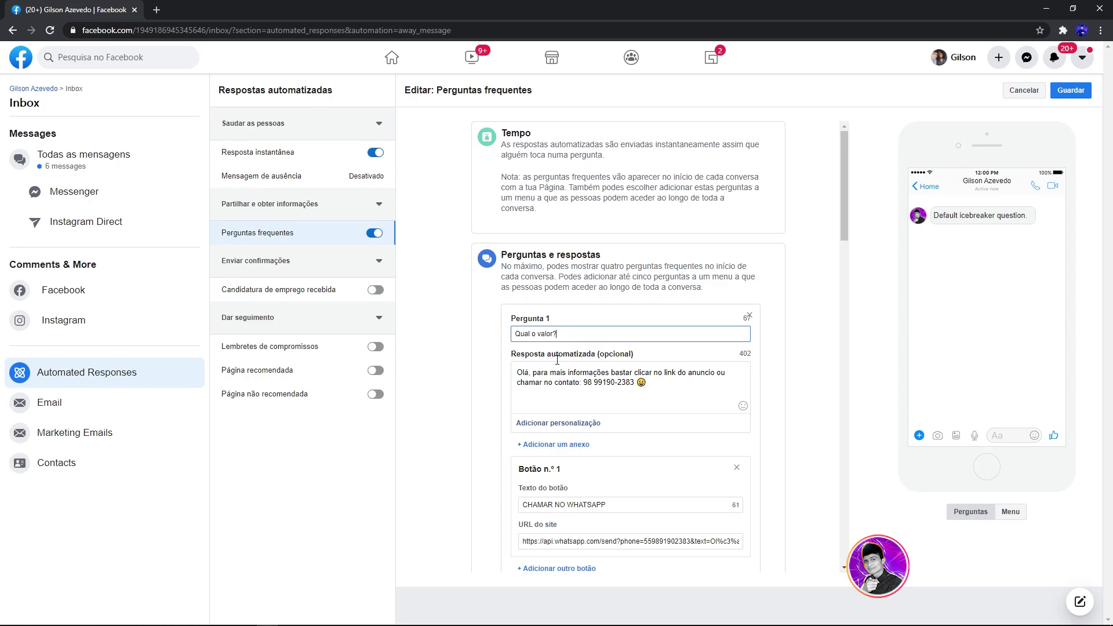
{"action": "left_click_drag", "start_coordinate": [558, 334], "coordinate": [512, 334]}
{"action": "left_click", "coordinate": [568, 383]}
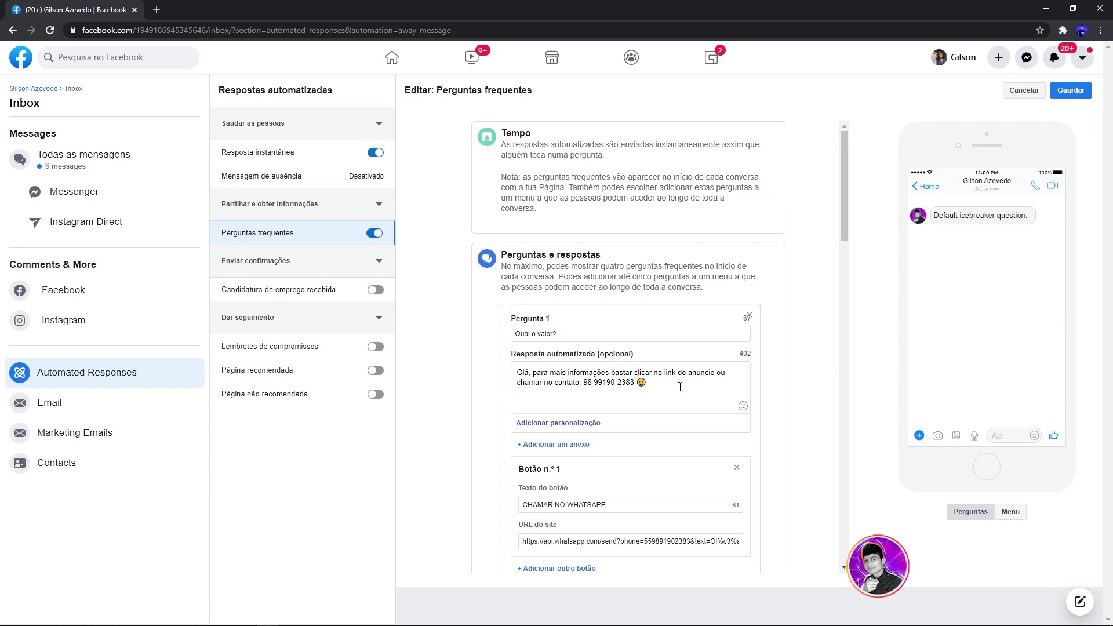
{"action": "scroll", "coordinate": [502, 424], "scroll_direction": "down", "scroll_amount": 1}
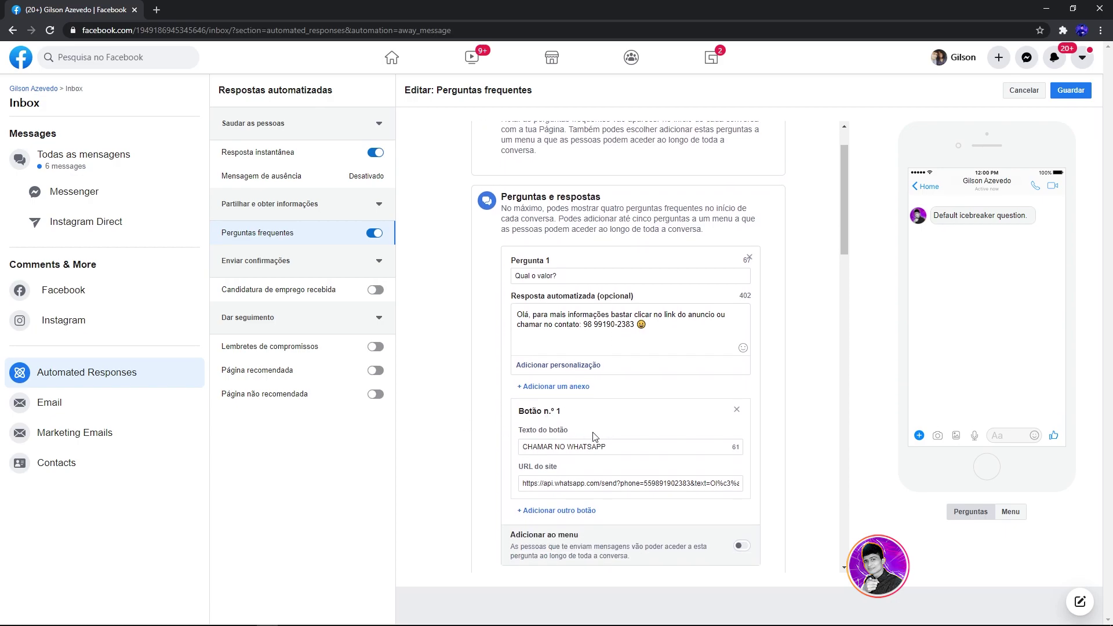
{"action": "scroll", "coordinate": [590, 432], "scroll_direction": "down", "scroll_amount": 1}
{"action": "left_click", "coordinate": [588, 426]}
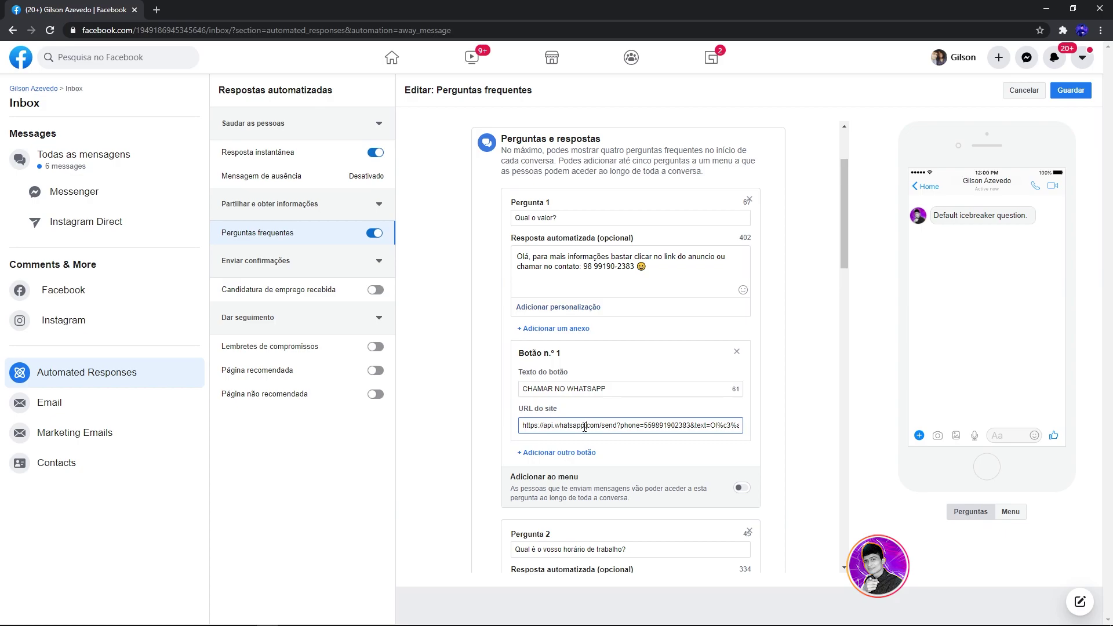
{"action": "scroll", "coordinate": [584, 427], "scroll_direction": "down", "scroll_amount": 2}
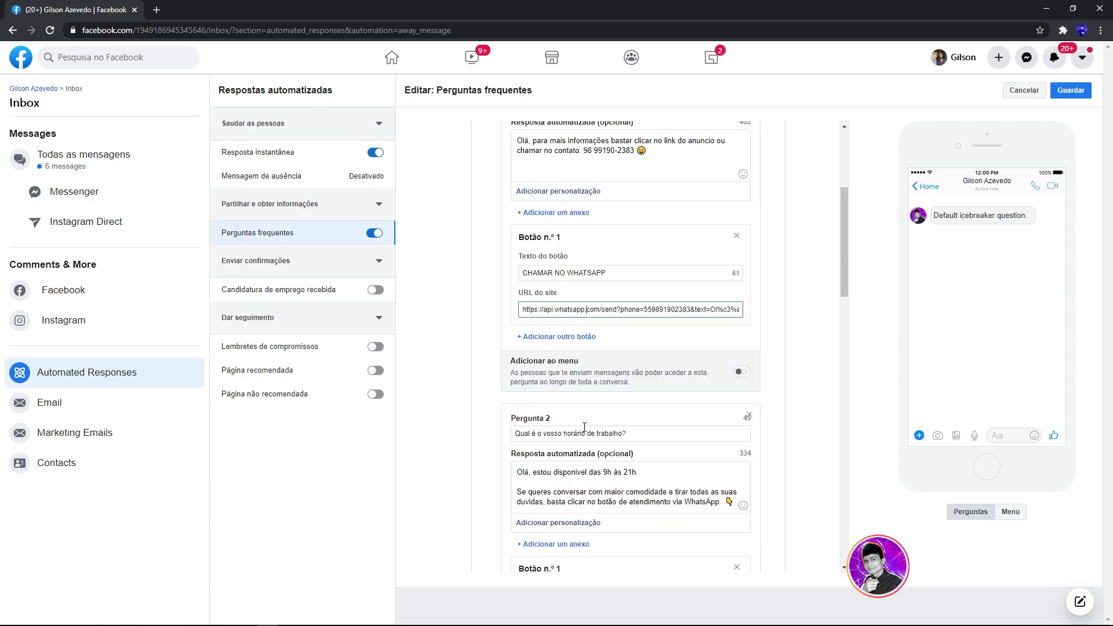
{"action": "scroll", "coordinate": [585, 427], "scroll_direction": "down", "scroll_amount": 1}
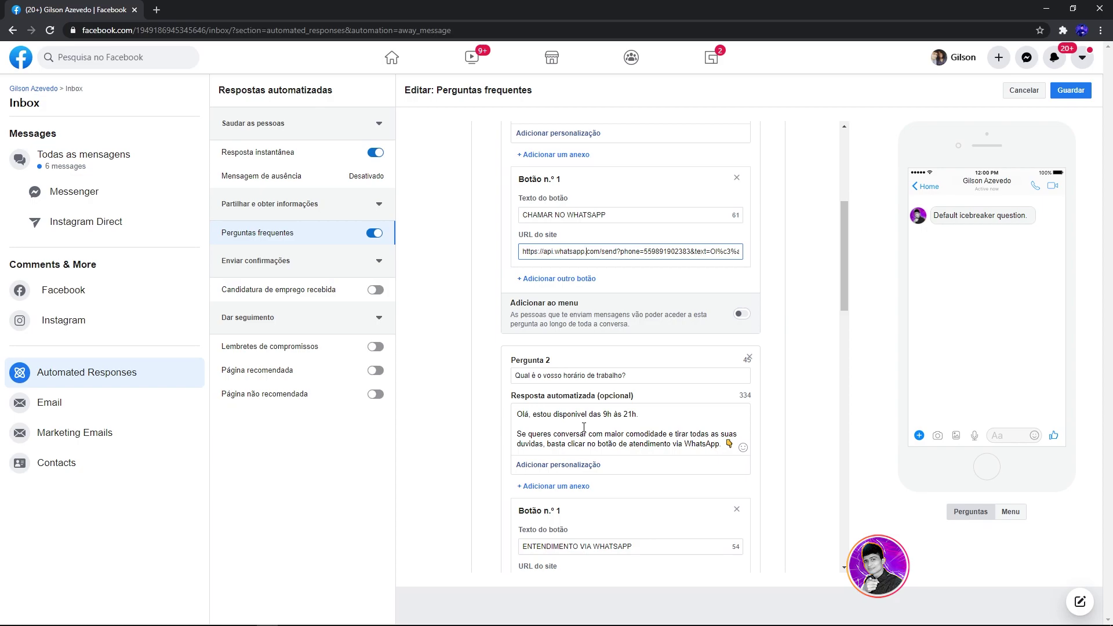
{"action": "scroll", "coordinate": [584, 427], "scroll_direction": "up", "scroll_amount": 5}
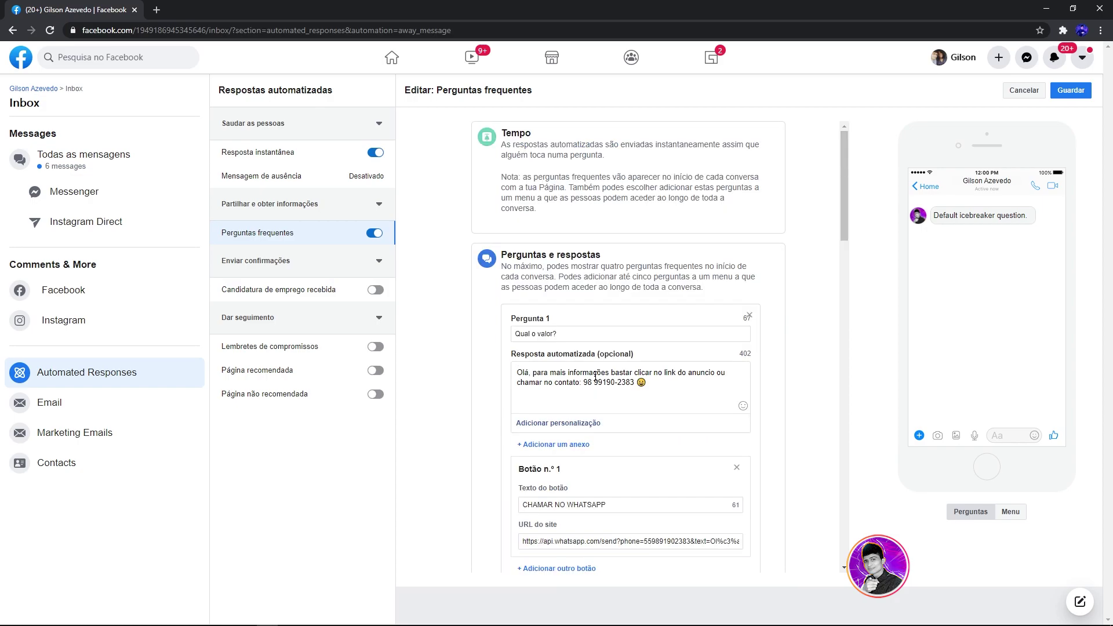
{"action": "left_click", "coordinate": [571, 331]}
{"action": "scroll", "coordinate": [609, 329], "scroll_direction": "down", "scroll_amount": 15}
{"action": "scroll", "coordinate": [606, 359], "scroll_direction": "down", "scroll_amount": 5}
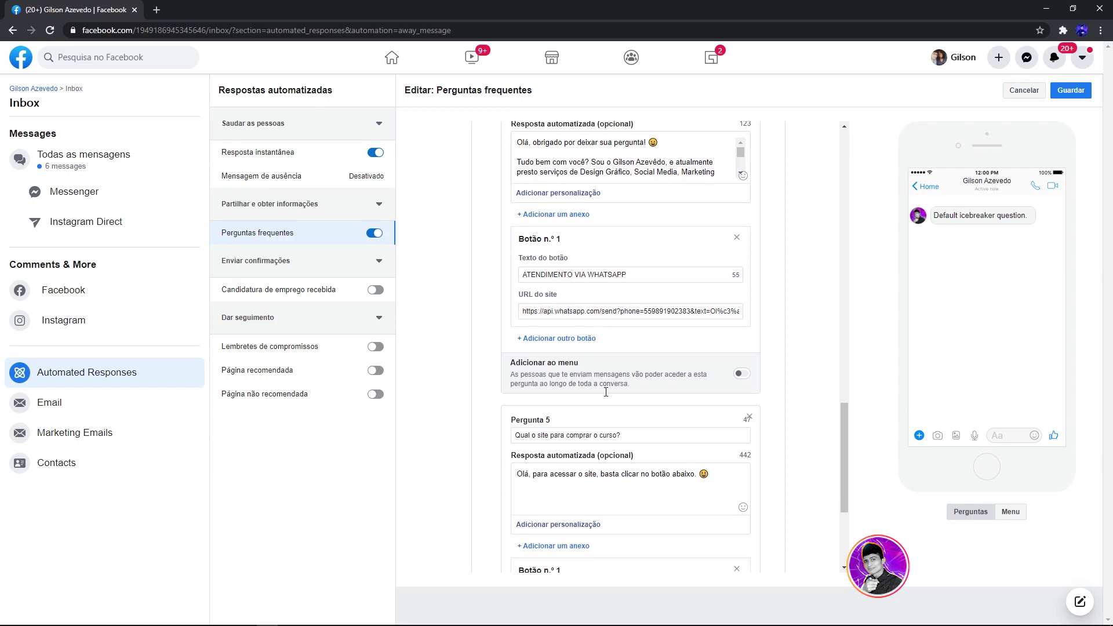
{"action": "scroll", "coordinate": [609, 383], "scroll_direction": "up", "scroll_amount": 3}
{"action": "scroll", "coordinate": [611, 381], "scroll_direction": "up", "scroll_amount": 15}
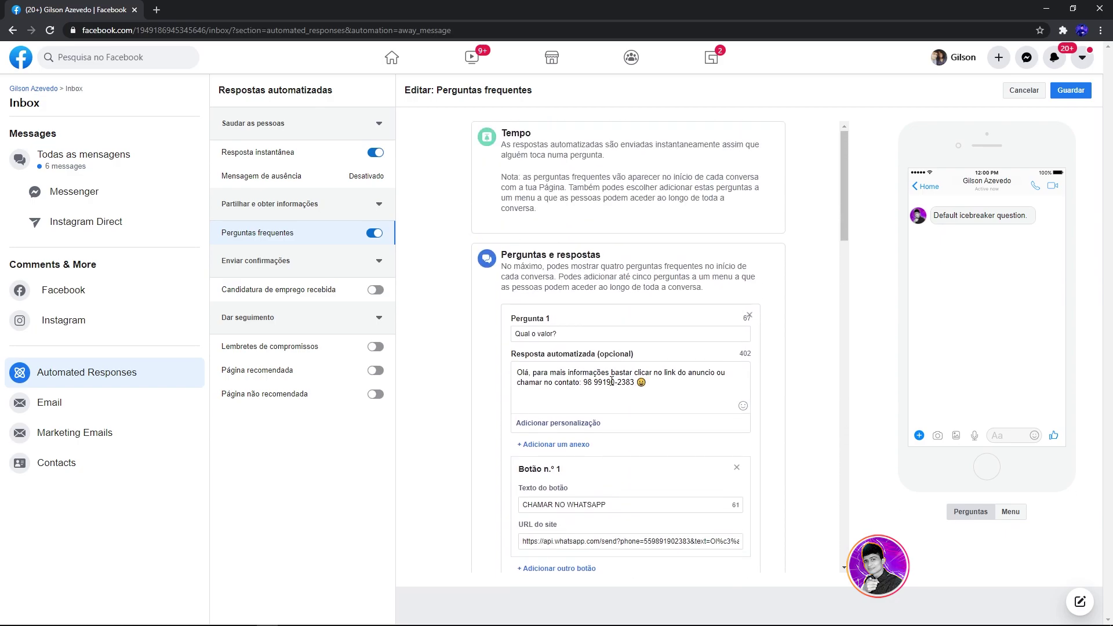
Enable Adicionar ao menu for Perguntas 1 to 4 so people can access them throughout the conversation.
{"action": "scroll", "coordinate": [612, 382], "scroll_direction": "down", "scroll_amount": 4}
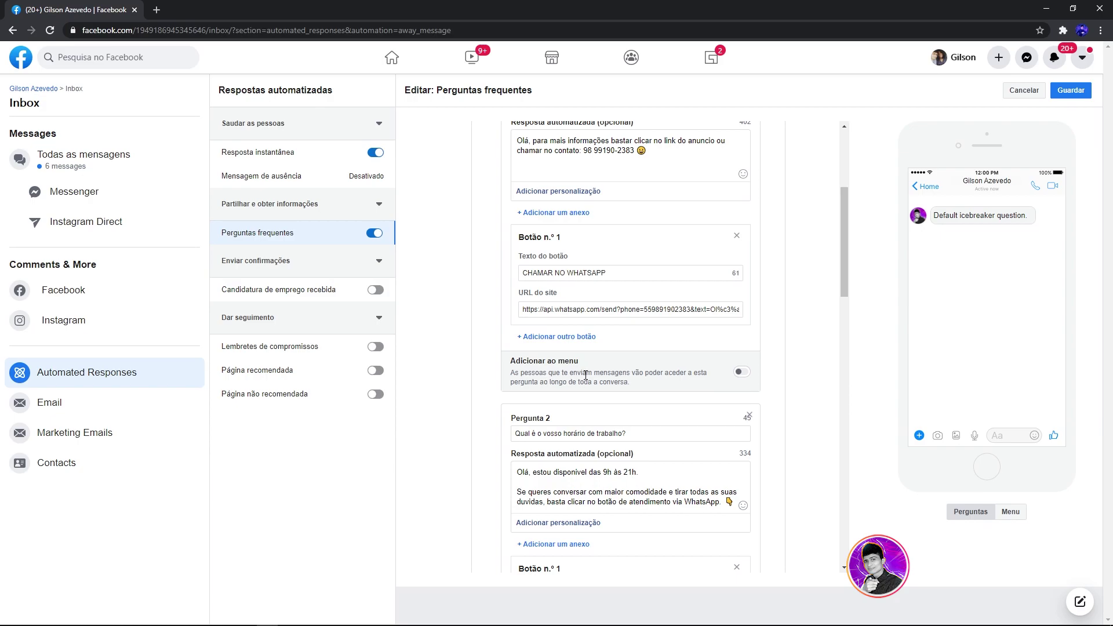
{"action": "scroll", "coordinate": [716, 394], "scroll_direction": "down", "scroll_amount": 5}
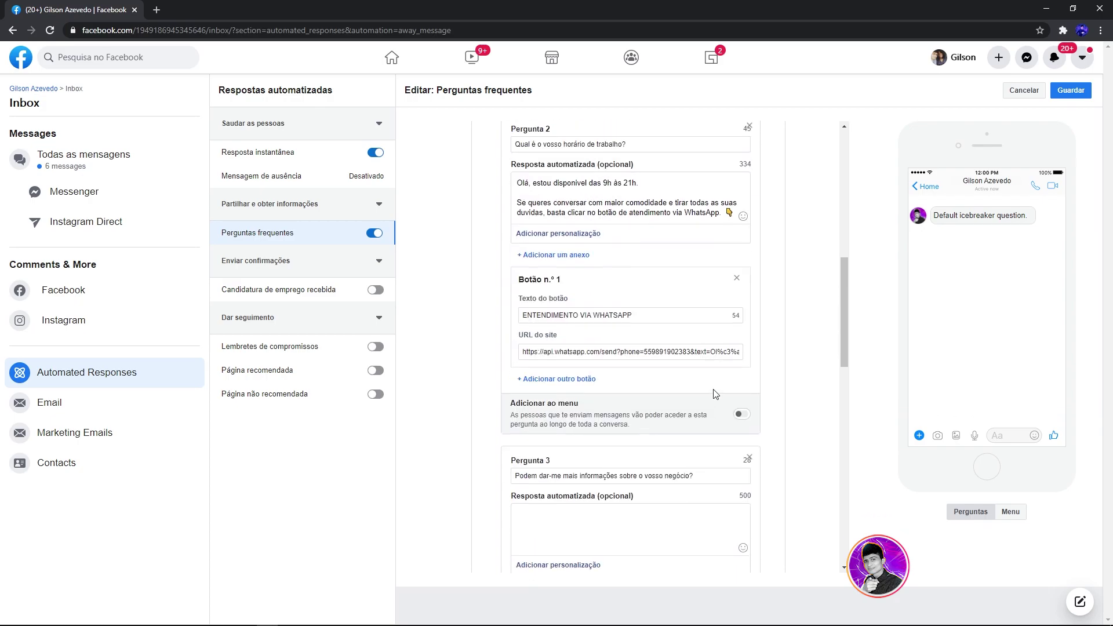
{"action": "scroll", "coordinate": [716, 394], "scroll_direction": "down", "scroll_amount": 2}
{"action": "left_click", "coordinate": [741, 294]}
{"action": "scroll", "coordinate": [736, 348], "scroll_direction": "down", "scroll_amount": 3}
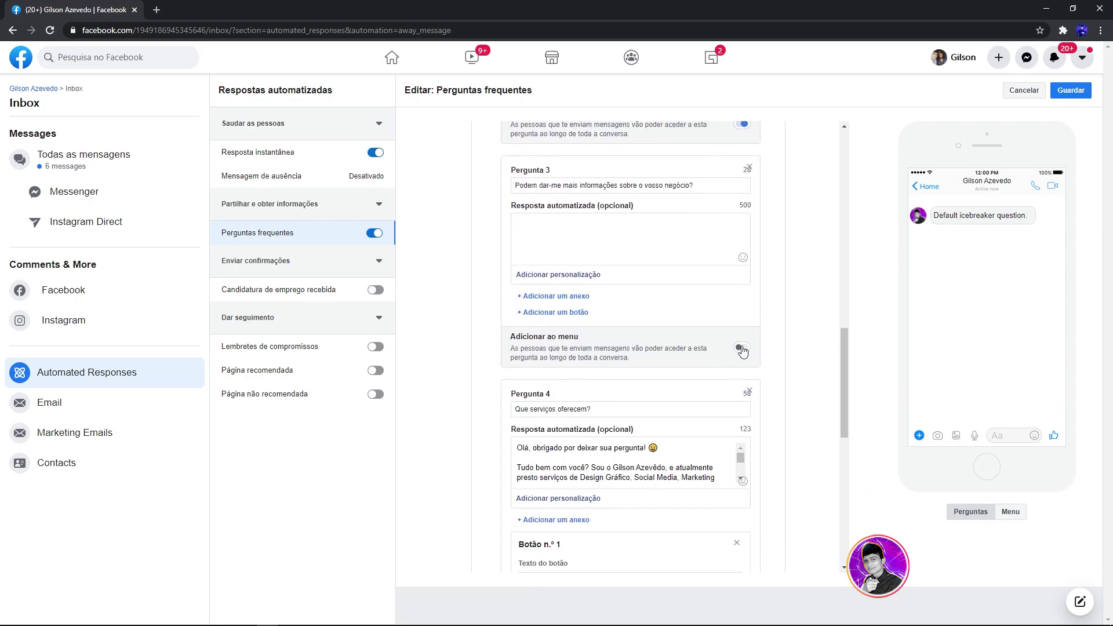
{"action": "left_click", "coordinate": [742, 349]}
{"action": "scroll", "coordinate": [745, 377], "scroll_direction": "down", "scroll_amount": 5}
{"action": "scroll", "coordinate": [745, 376], "scroll_direction": "up", "scroll_amount": 5}
Save the frequently asked questions, replacing the existing persistent menu, and show the menu in the phone preview.
{"action": "left_click", "coordinate": [1075, 94]}
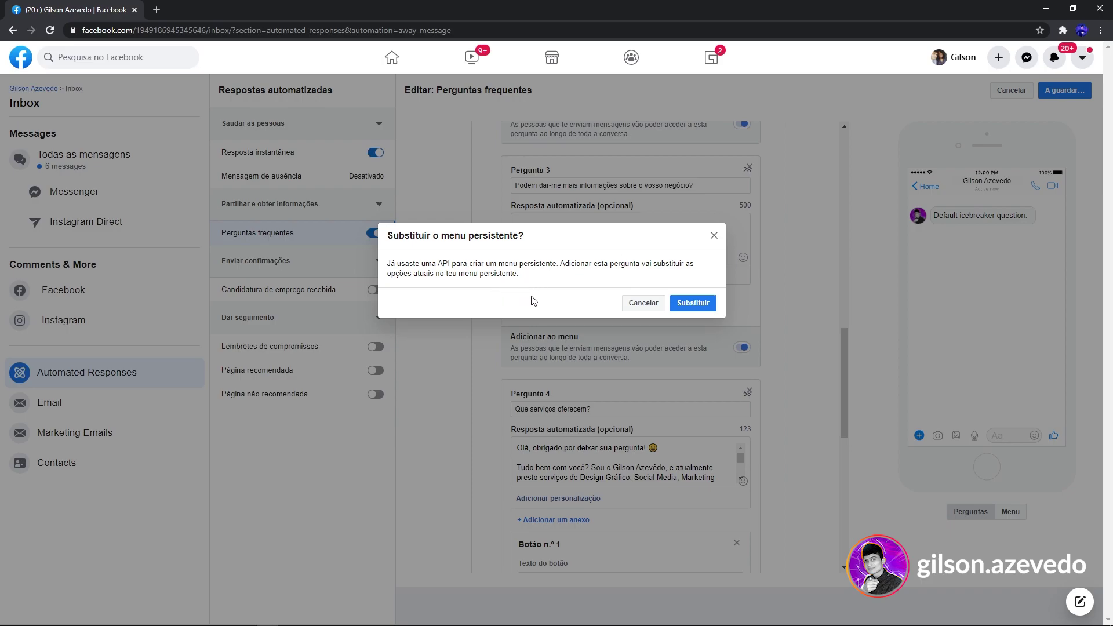
{"action": "left_click", "coordinate": [702, 307]}
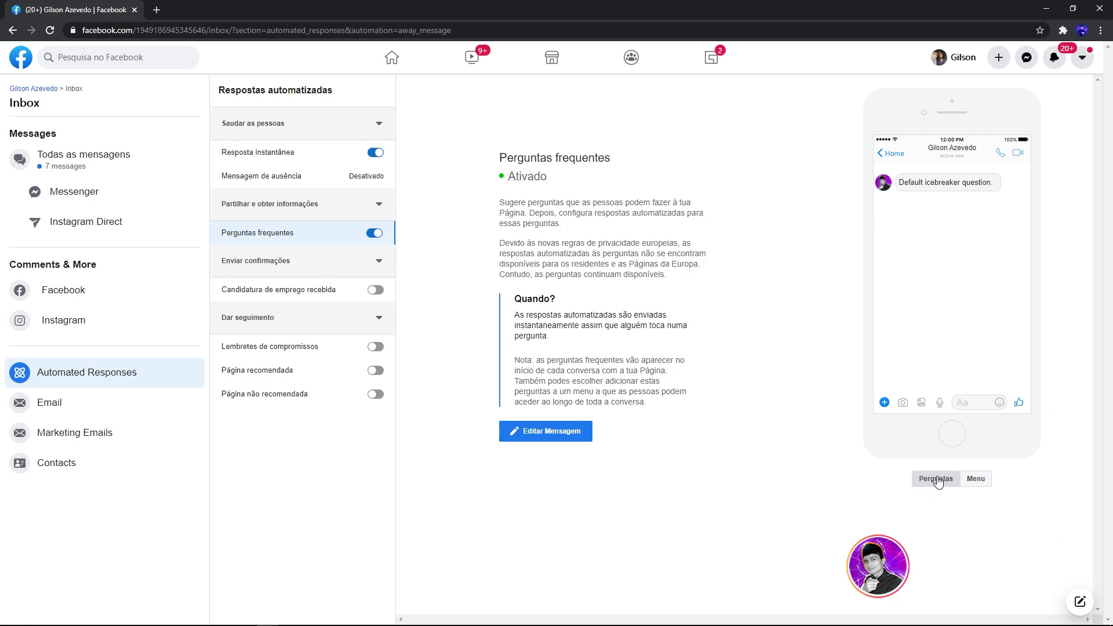
{"action": "left_click", "coordinate": [977, 479]}
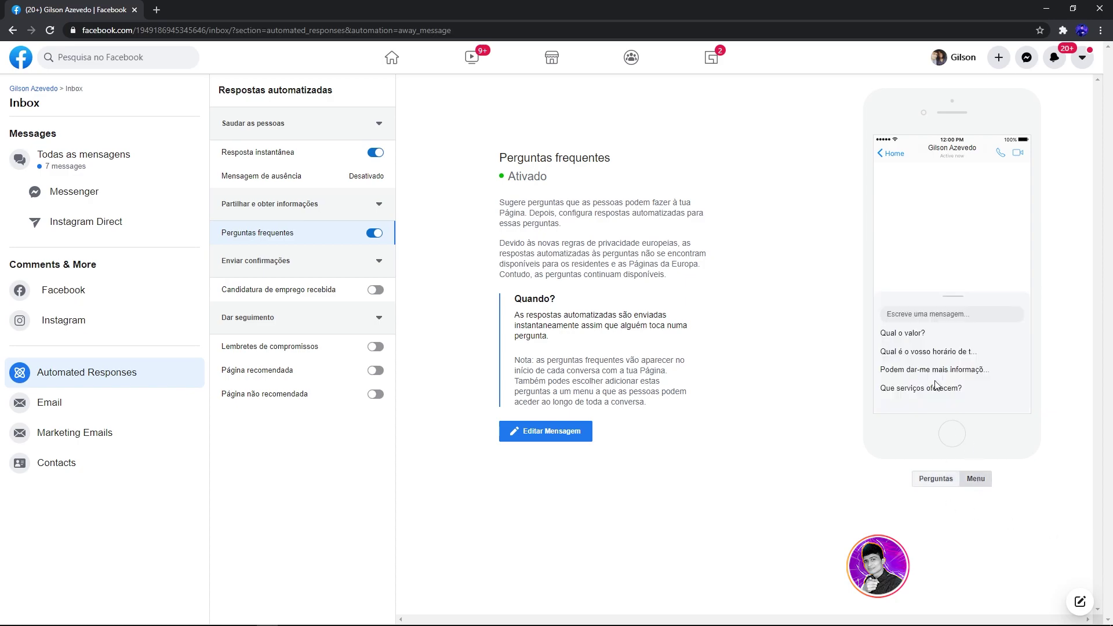
{"action": "left_click_drag", "start_coordinate": [881, 333], "coordinate": [963, 374]}
{"action": "left_click", "coordinate": [923, 400]}
{"action": "left_click", "coordinate": [917, 313]}
{"action": "left_click", "coordinate": [876, 461]}
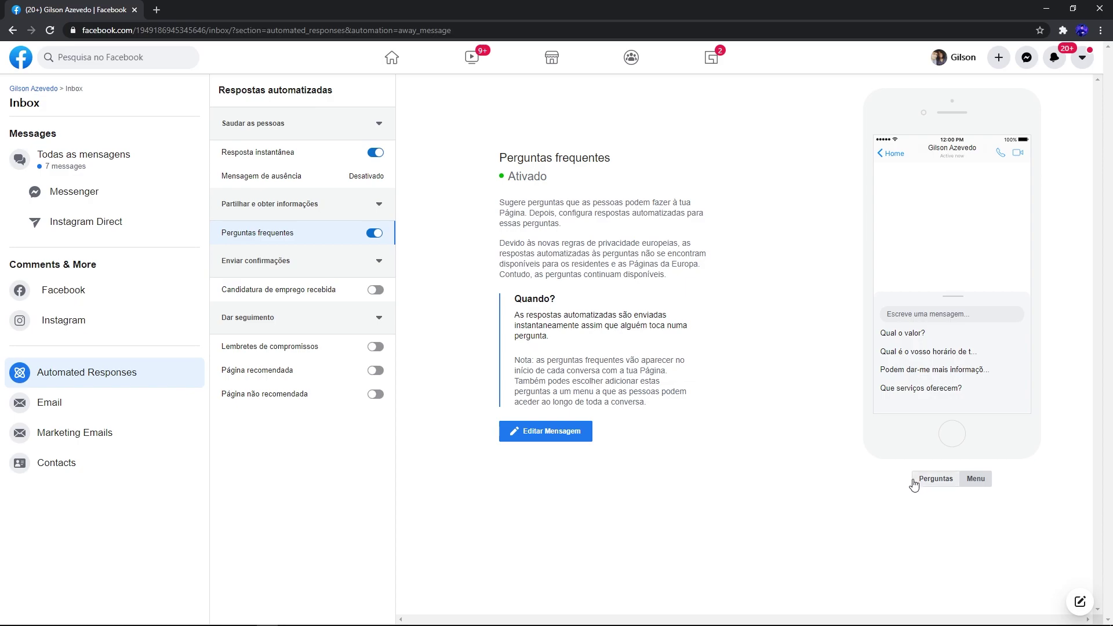
{"action": "left_click", "coordinate": [261, 291]}
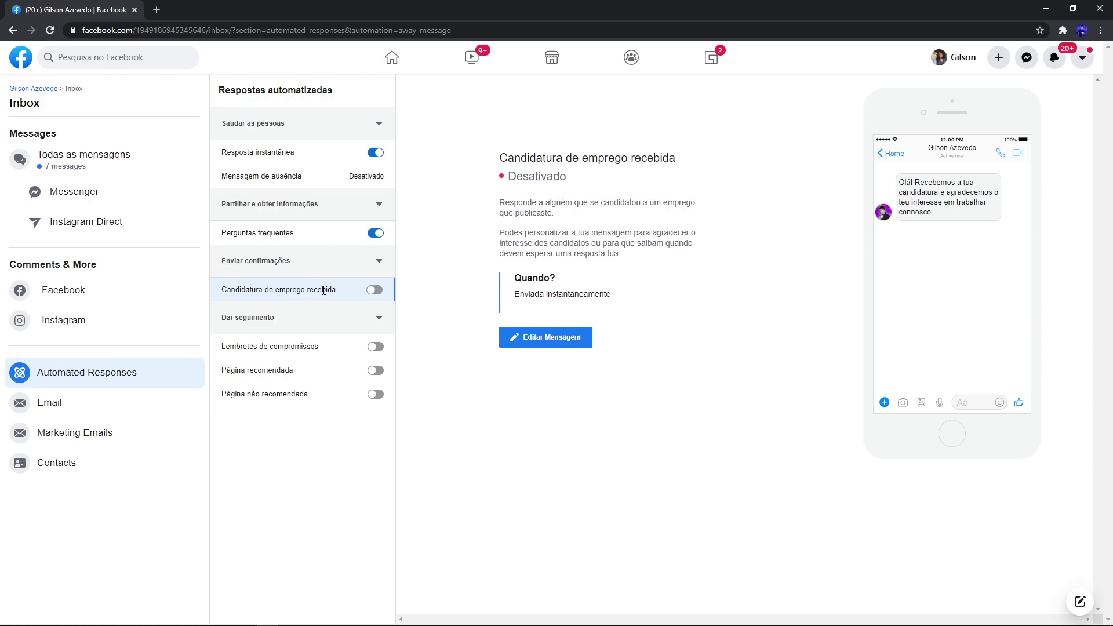
{"action": "left_click", "coordinate": [375, 290]}
{"action": "left_click", "coordinate": [569, 341]}
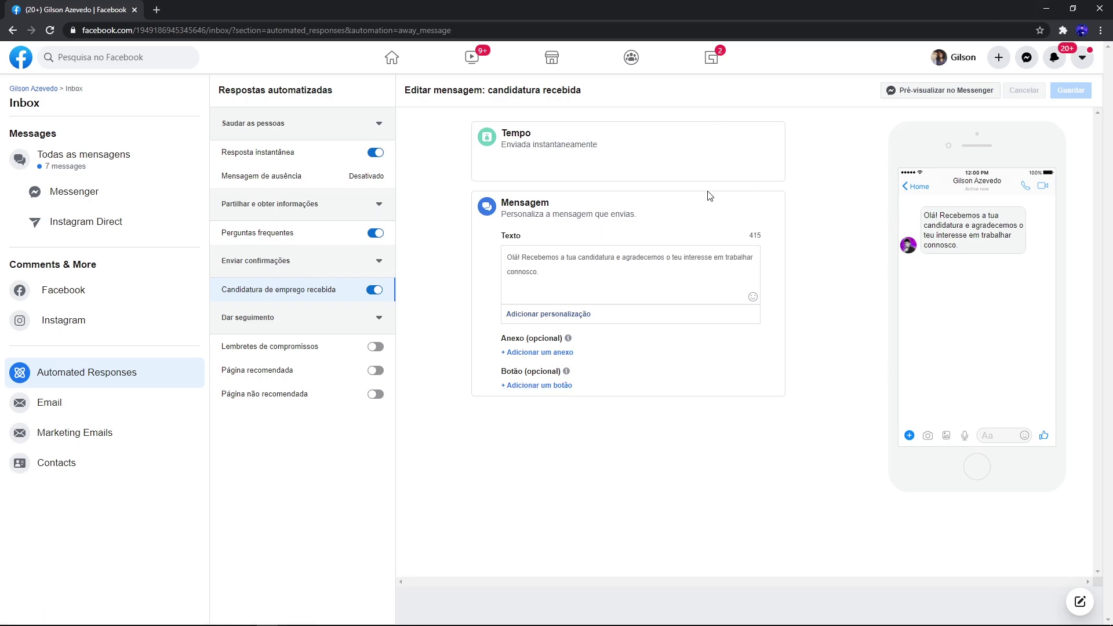
{"action": "left_click", "coordinate": [375, 290]}
Enable the Lembretes de compromissos and Página recomendada automated responses.
{"action": "left_click", "coordinate": [304, 348]}
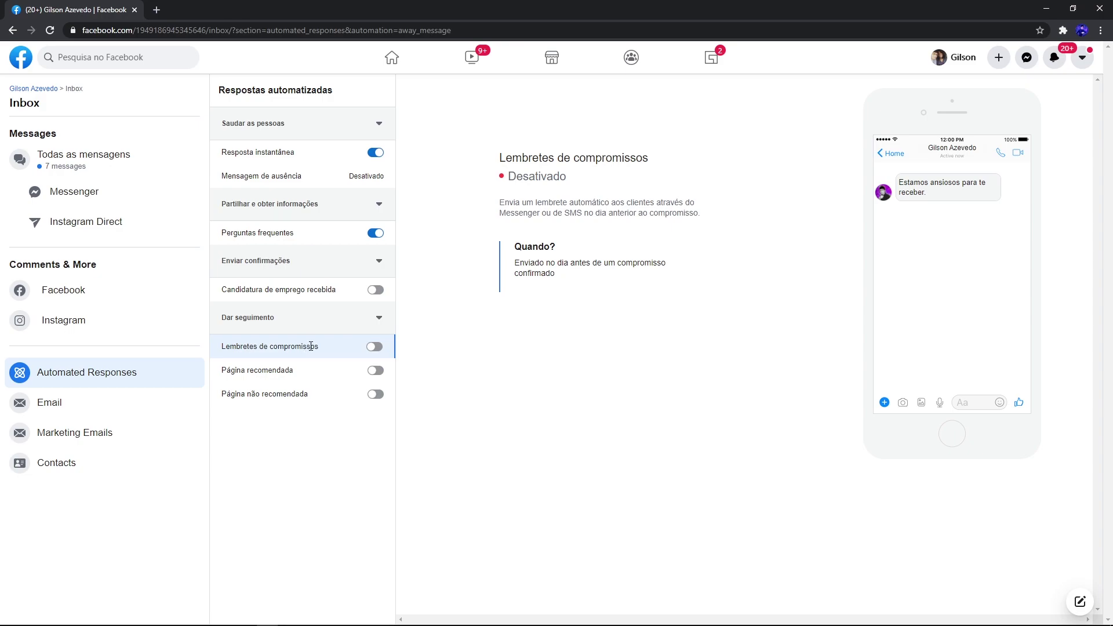
{"action": "left_click", "coordinate": [374, 348]}
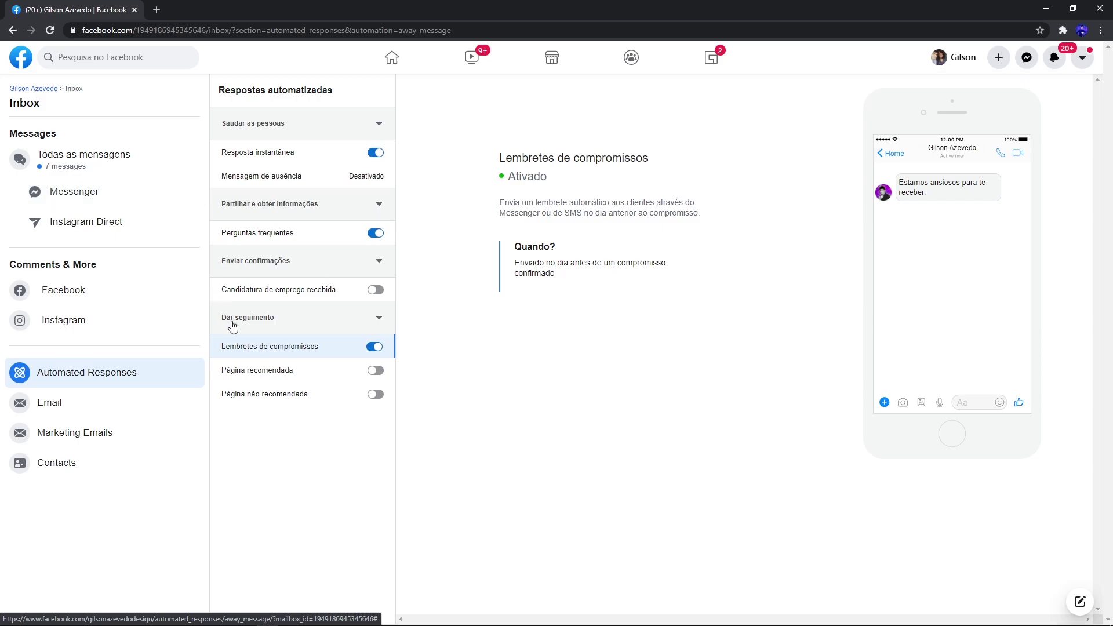
{"action": "left_click", "coordinate": [277, 378]}
{"action": "left_click", "coordinate": [371, 374]}
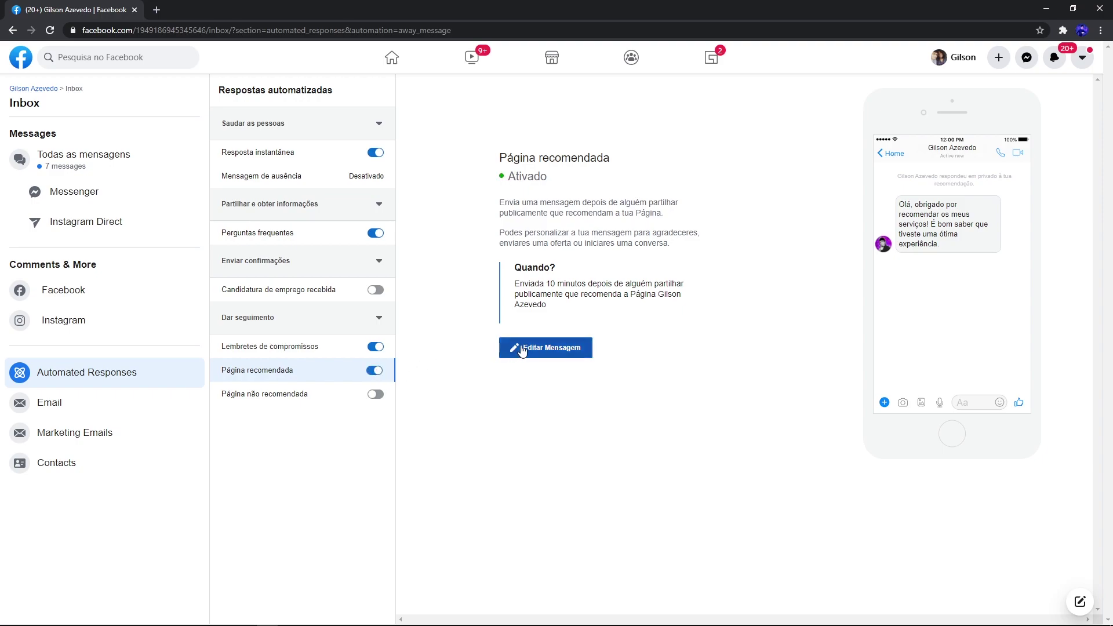
Personalize the Página recomendada message with the recipient's first name after "Olá," and save it.
{"action": "left_click", "coordinate": [548, 350]}
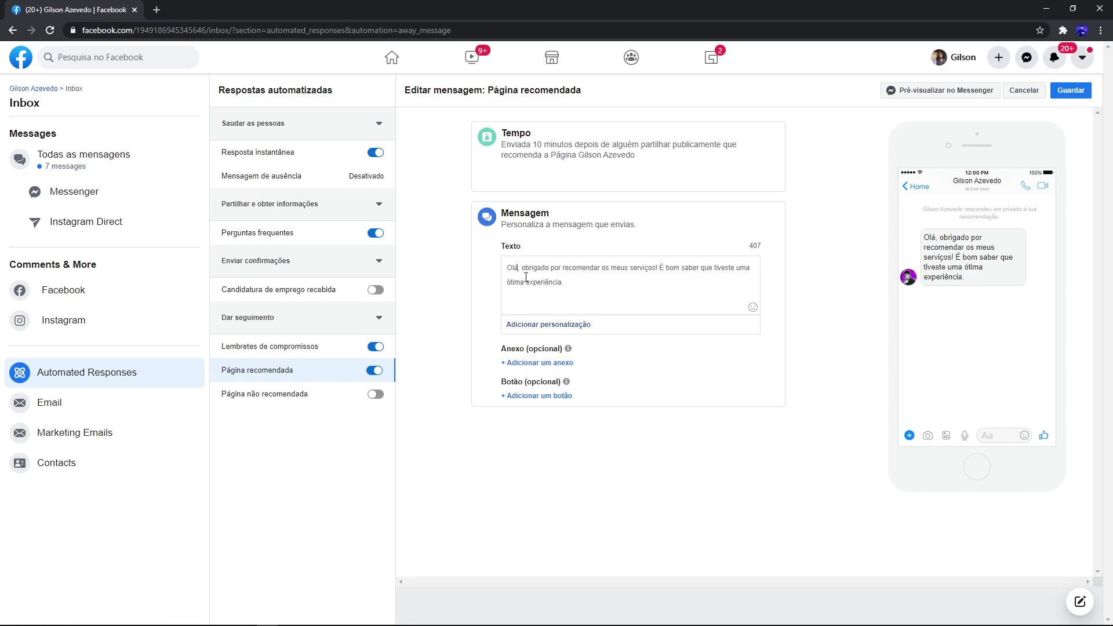
{"action": "left_click", "coordinate": [546, 326]}
{"action": "left_click", "coordinate": [562, 168]}
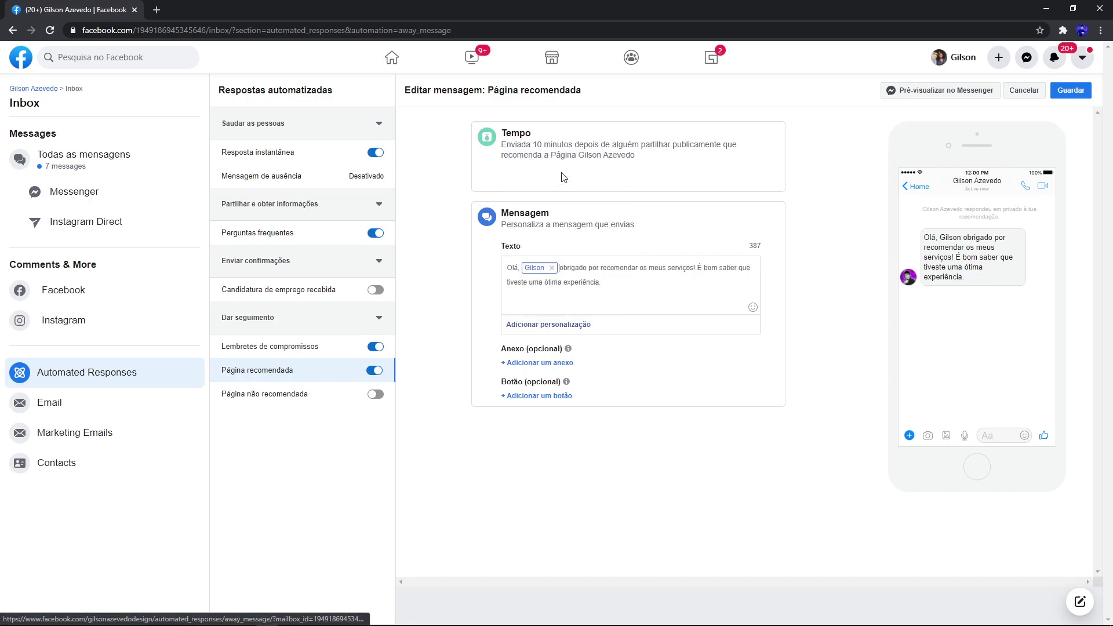
{"action": "left_click", "coordinate": [1070, 91]}
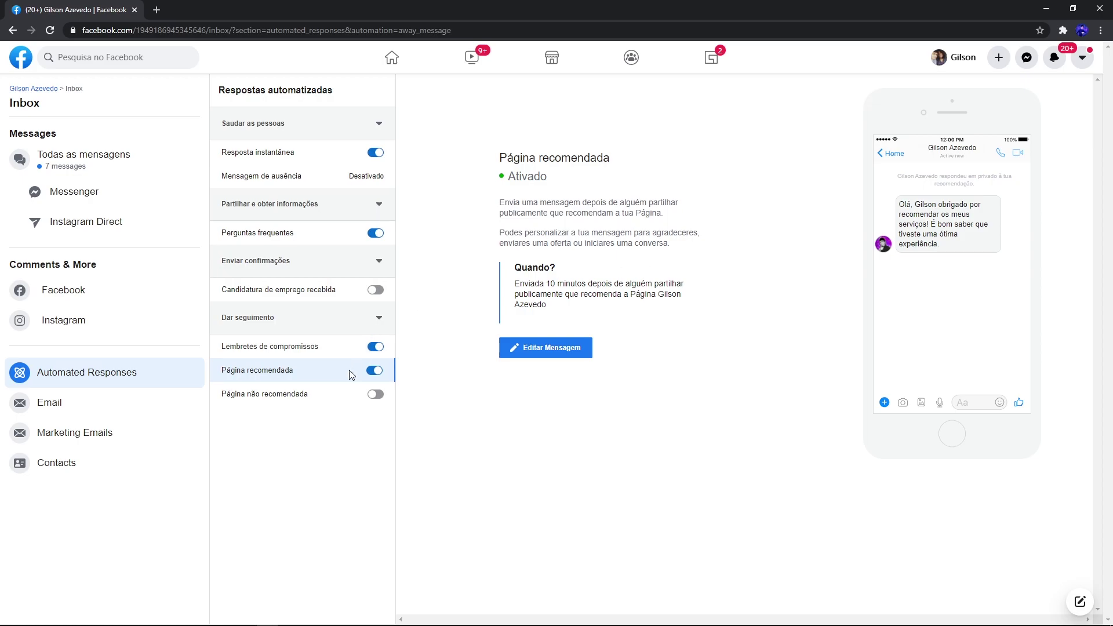
Enable the Página não recomendada automated response and open its message for editing.
{"action": "left_click", "coordinate": [305, 398]}
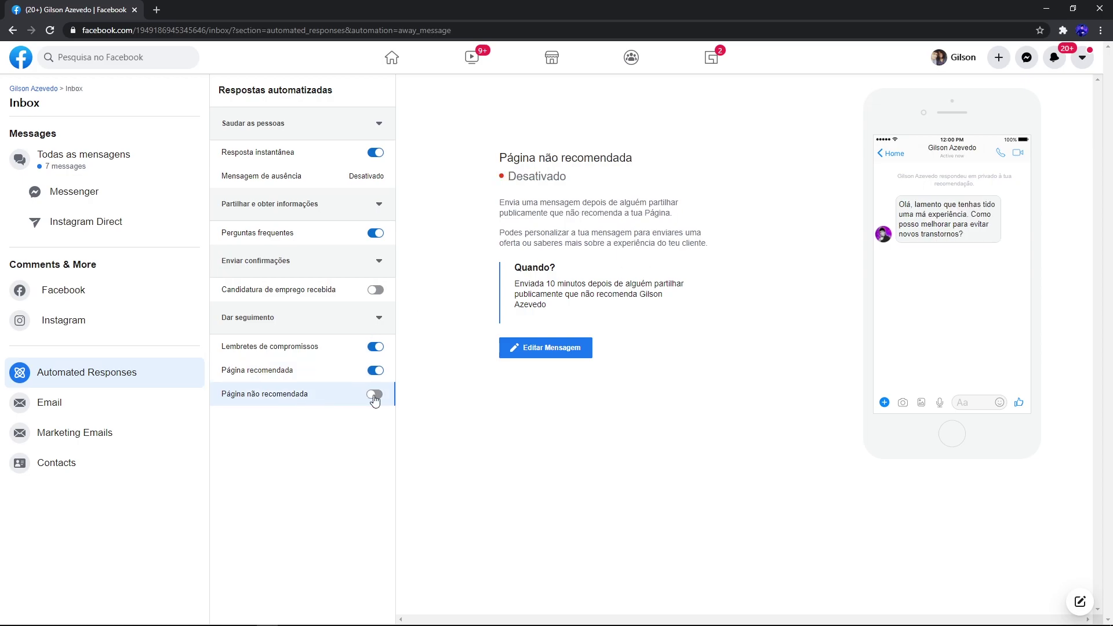
{"action": "left_click", "coordinate": [375, 397]}
{"action": "left_click", "coordinate": [548, 349]}
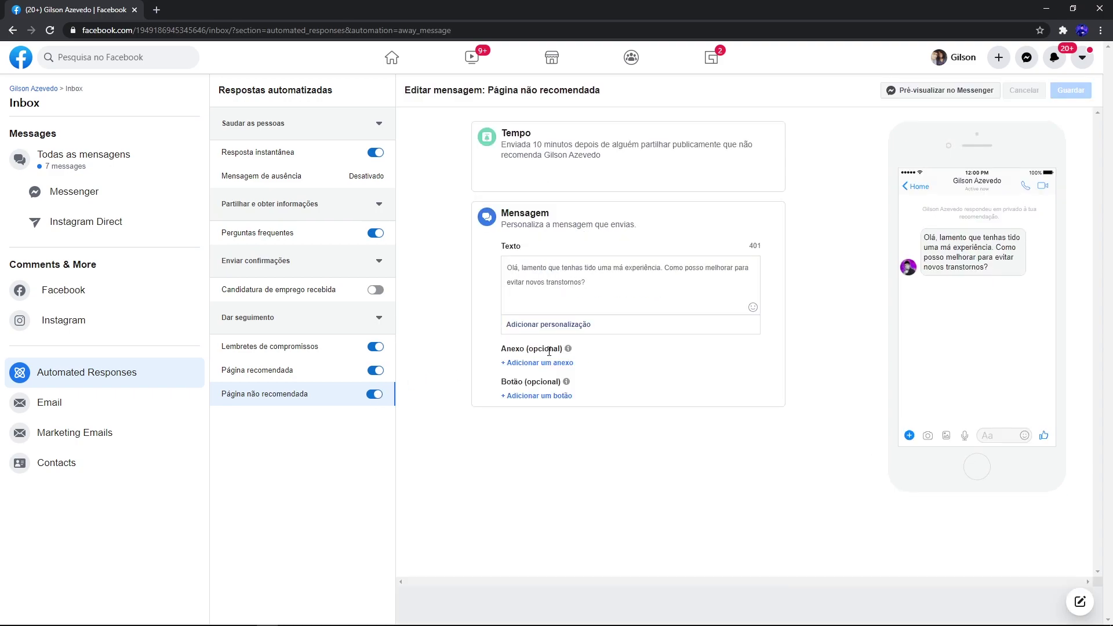